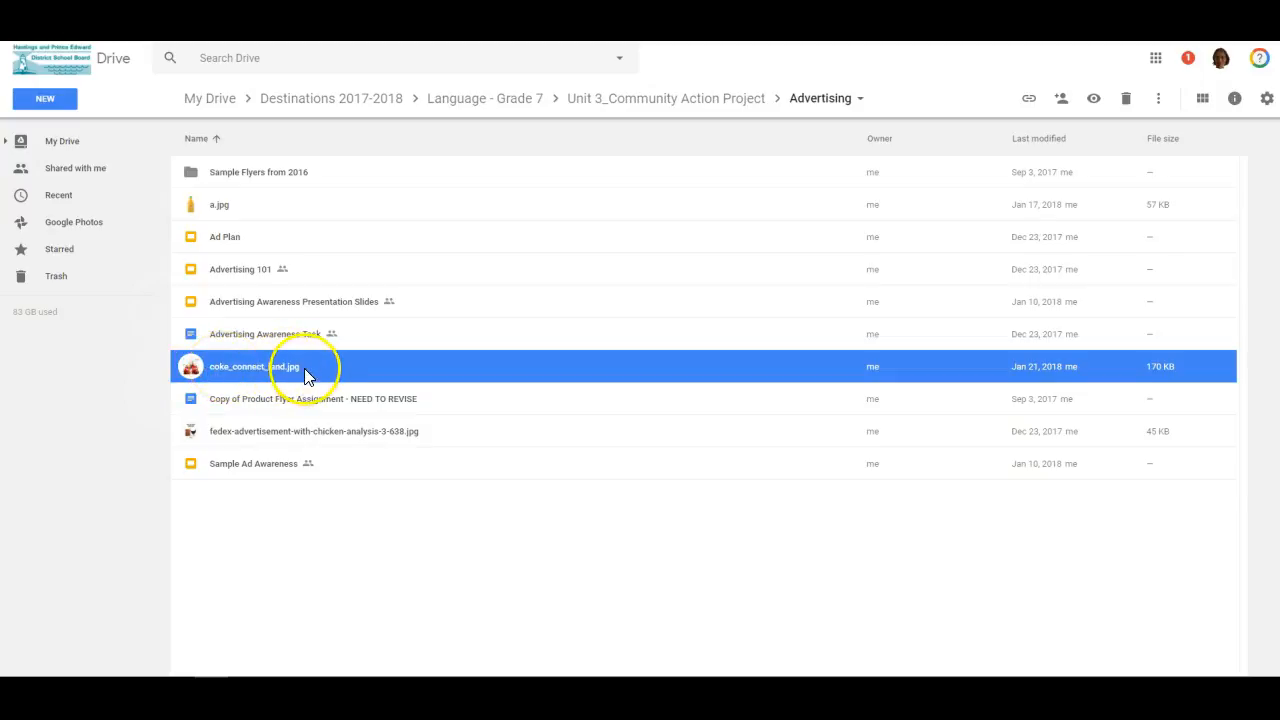
- Open the image coke_connect_land.jpg from Drive in Pixlr Editor
double_click(264, 367)
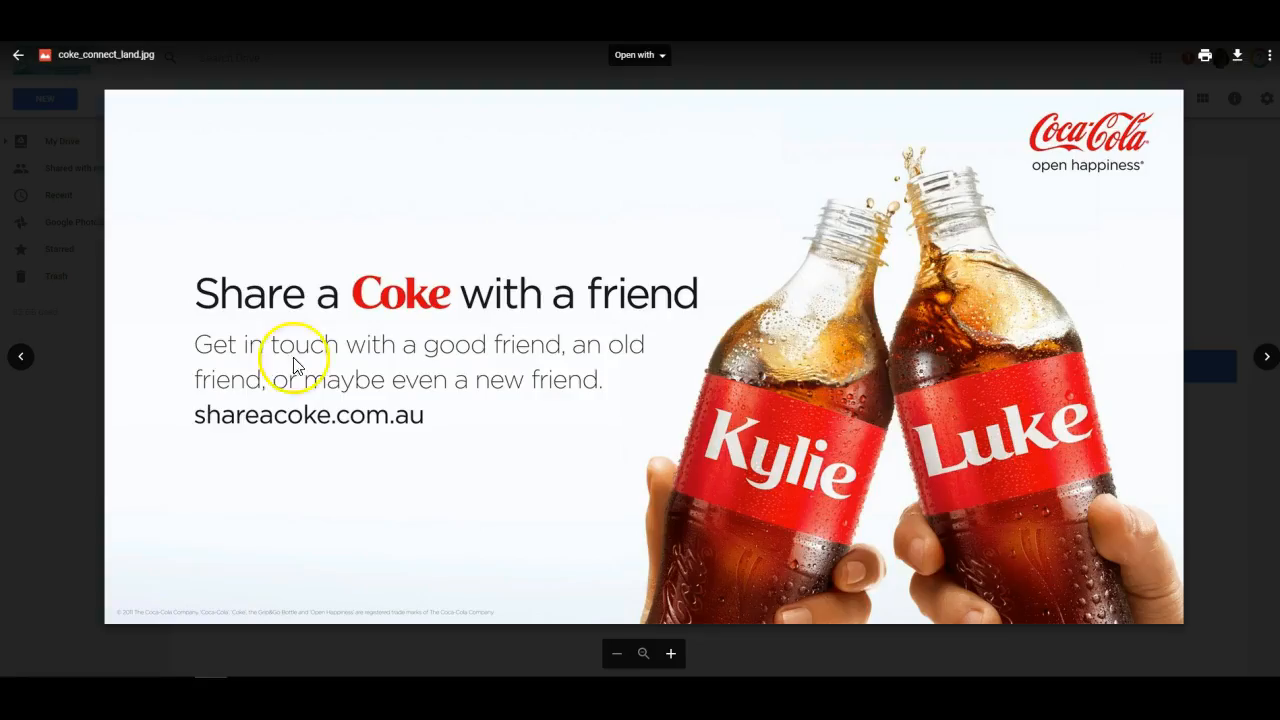
click(652, 56)
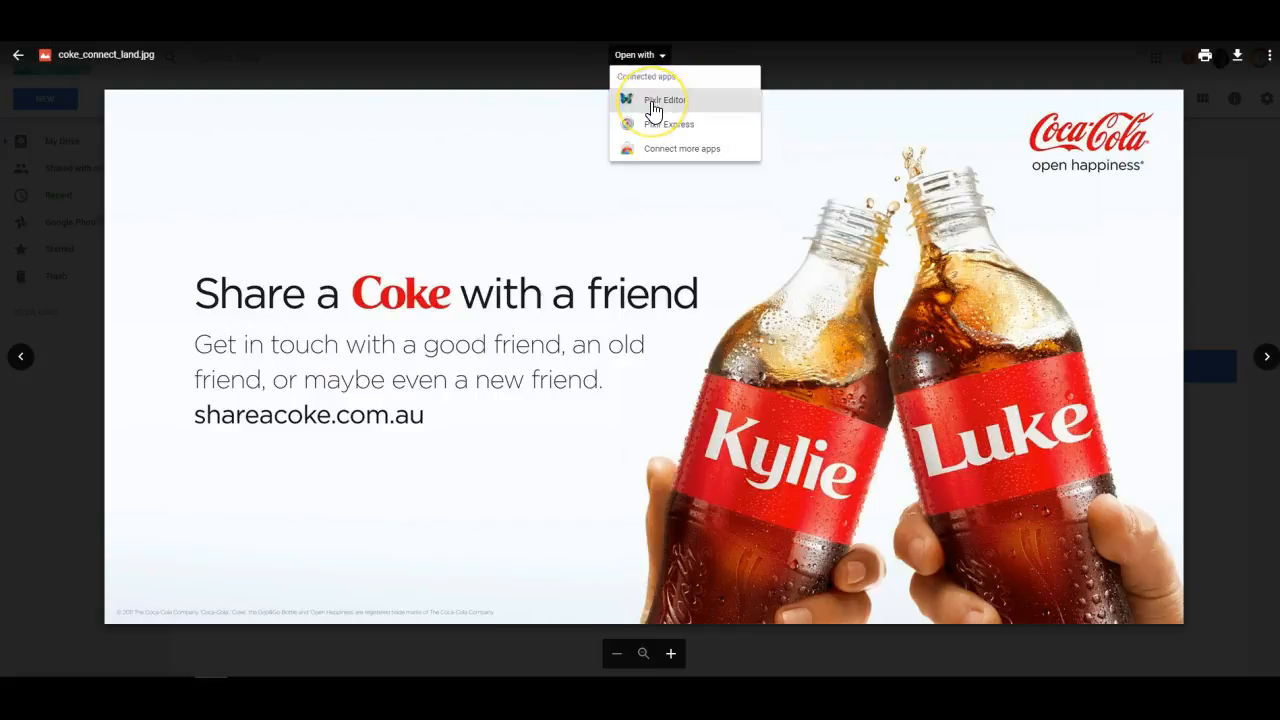
click(653, 105)
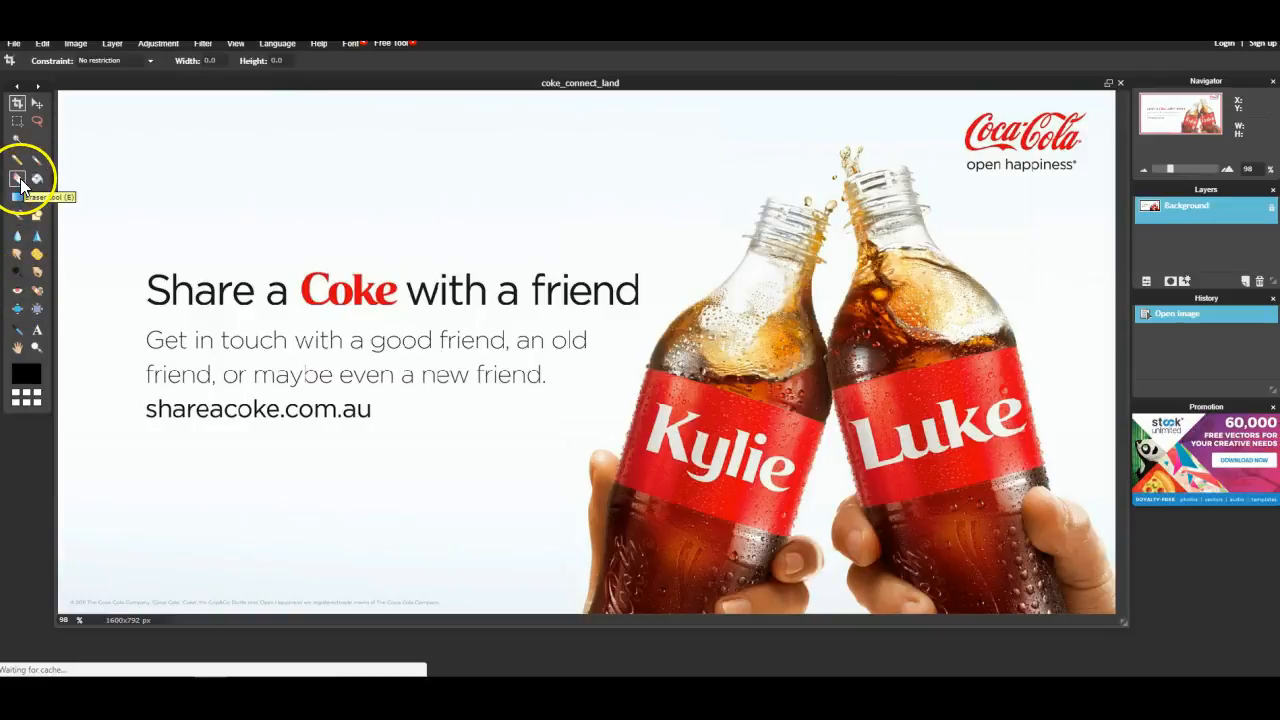
- Erase the slogan and tagline text block on the left side of the image
click(23, 186)
mouse_move(135, 283)
mouse_down()
mouse_move(176, 277)
mouse_move(150, 308)
mouse_move(212, 292)
mouse_up()
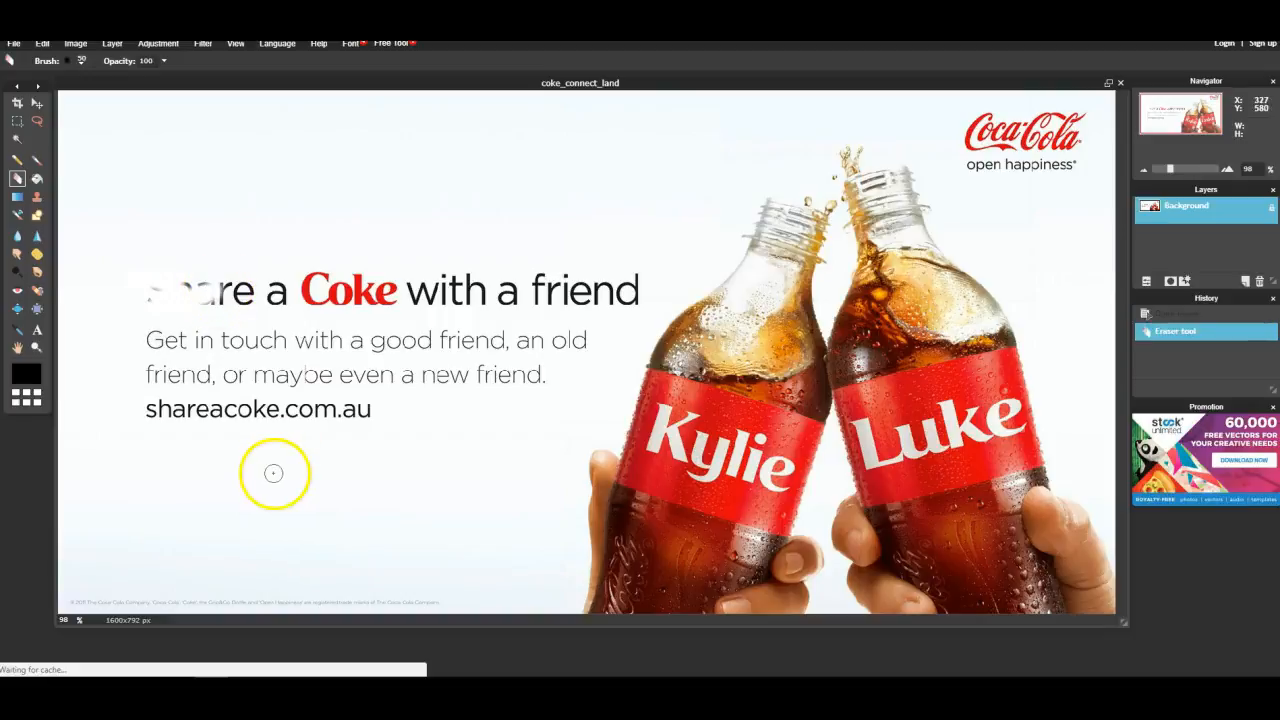
click(16, 122)
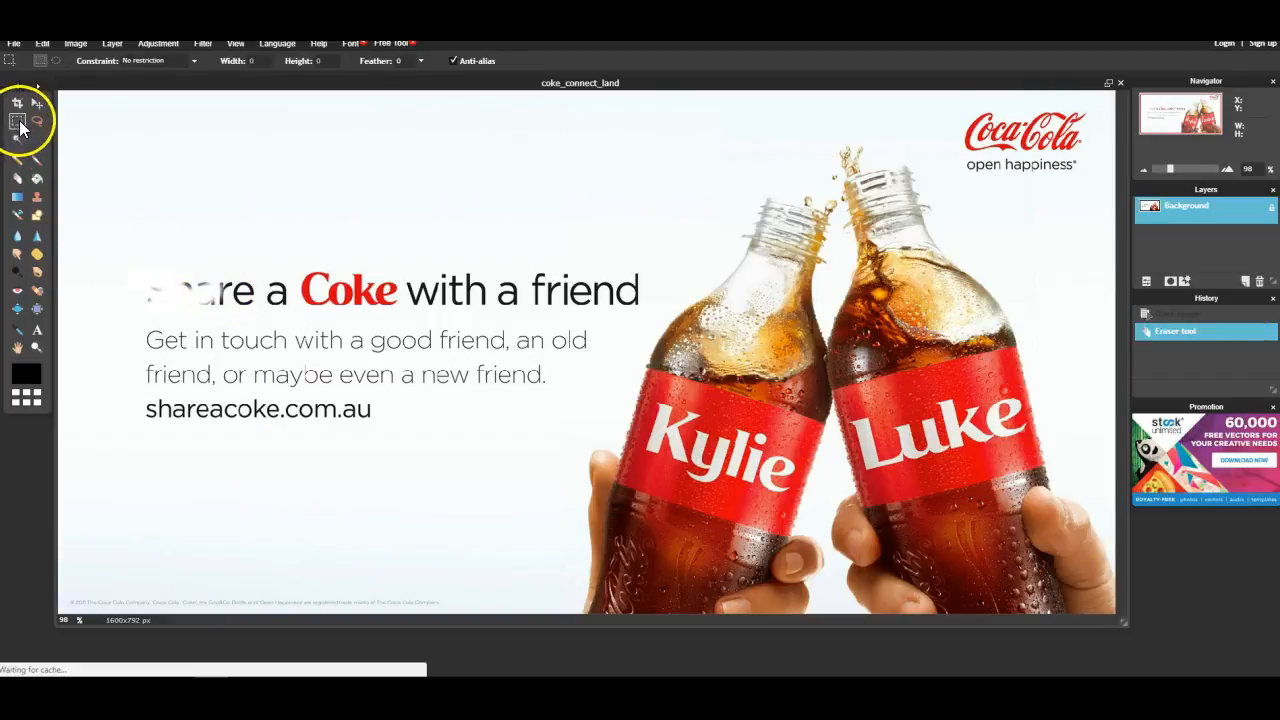
drag(133, 268, 608, 432)
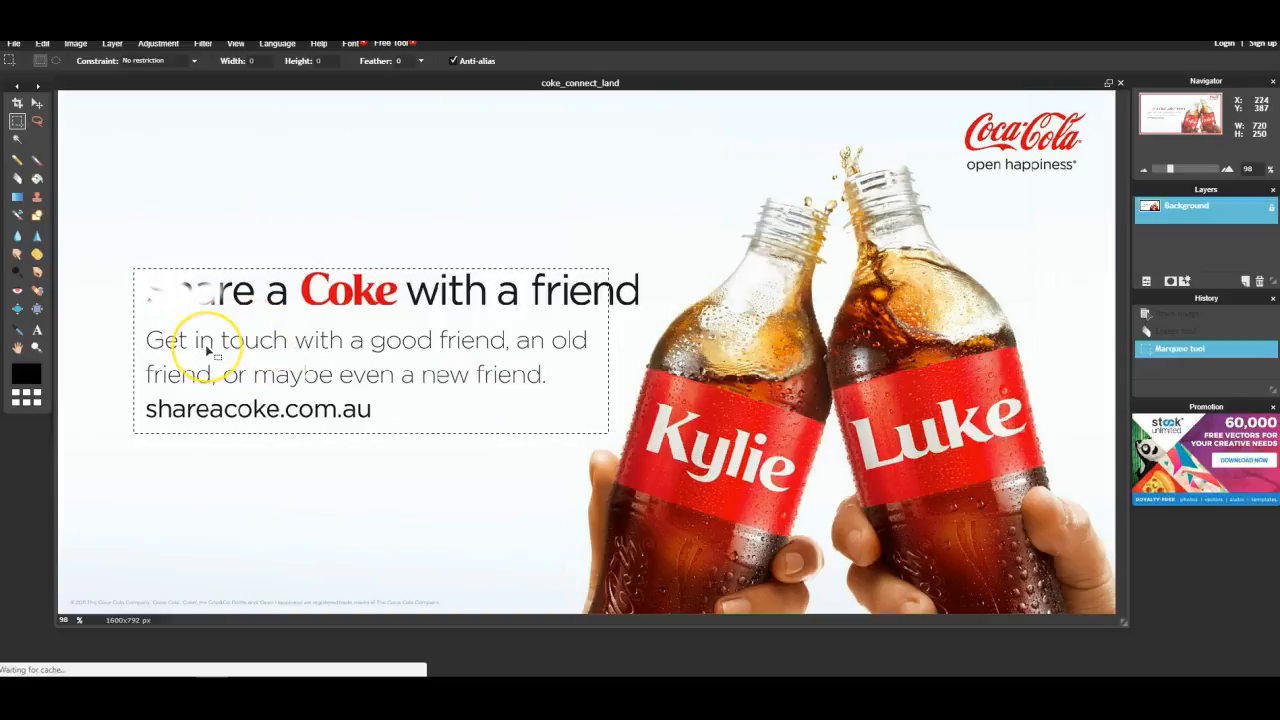
key(Delete)
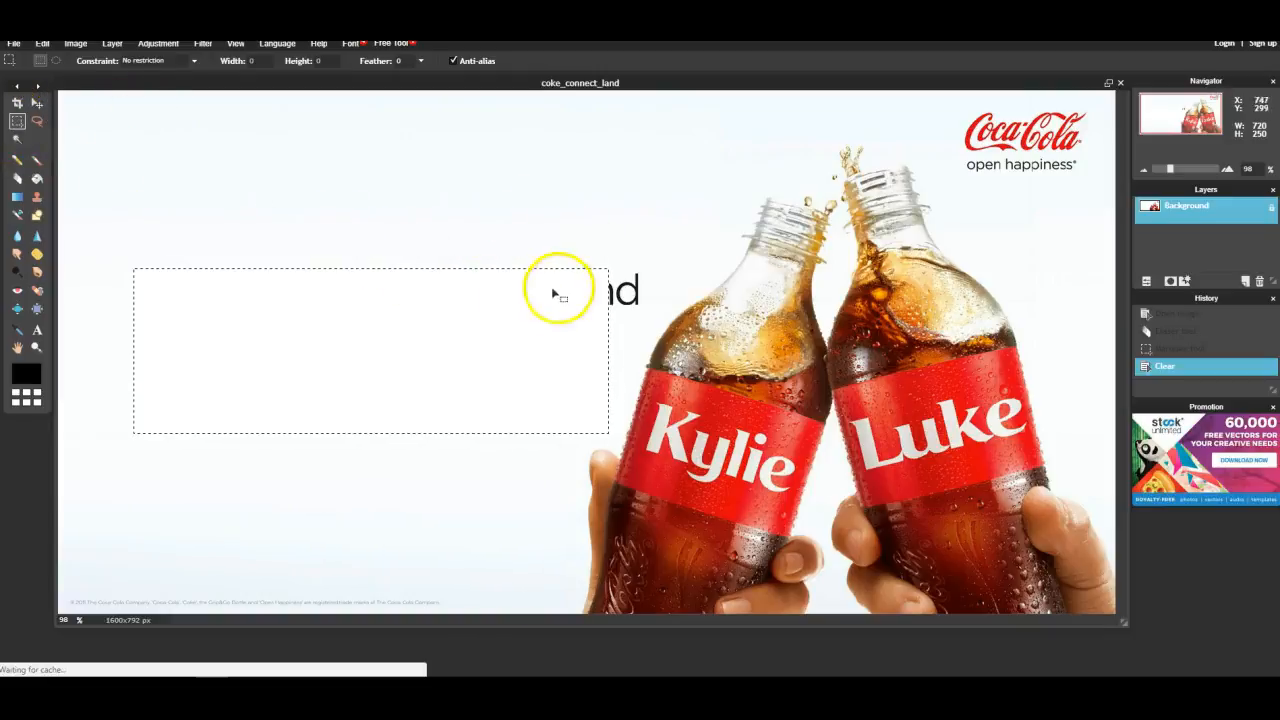
- Select and delete the leftover letters of the slogan beside the cleared area, then deselect
drag(589, 258, 651, 319)
key(Delete)
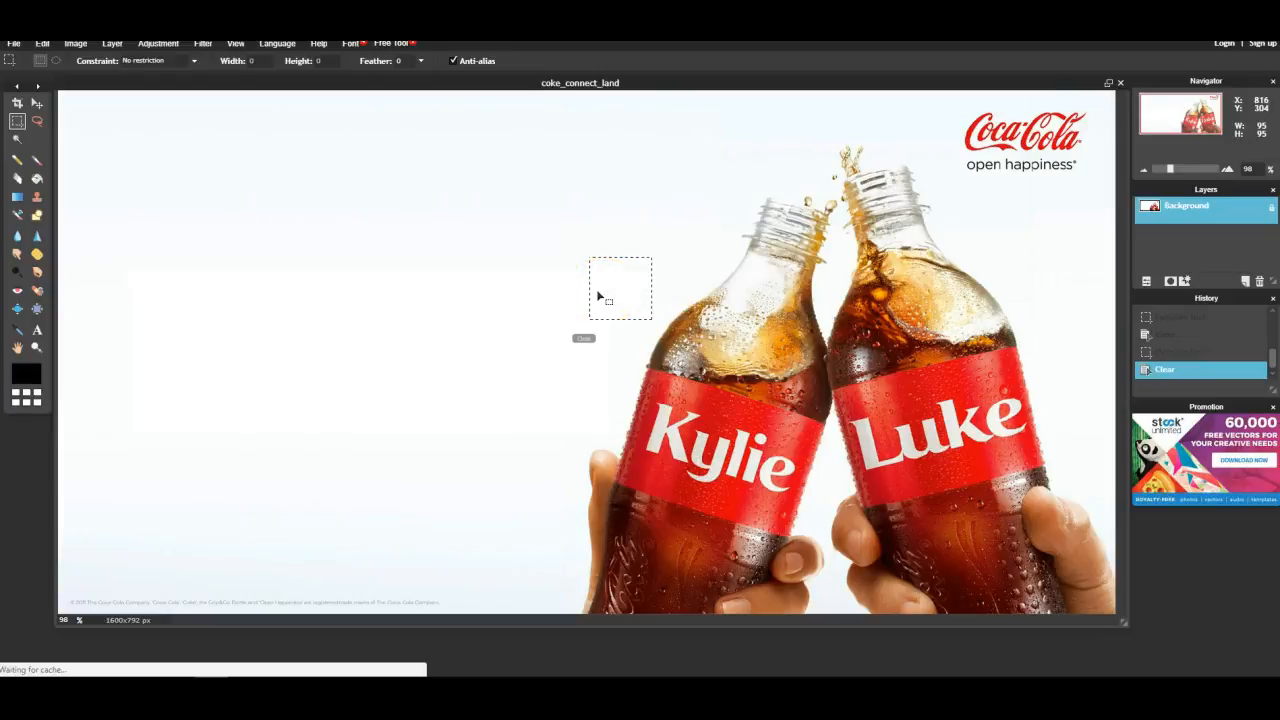
click(526, 420)
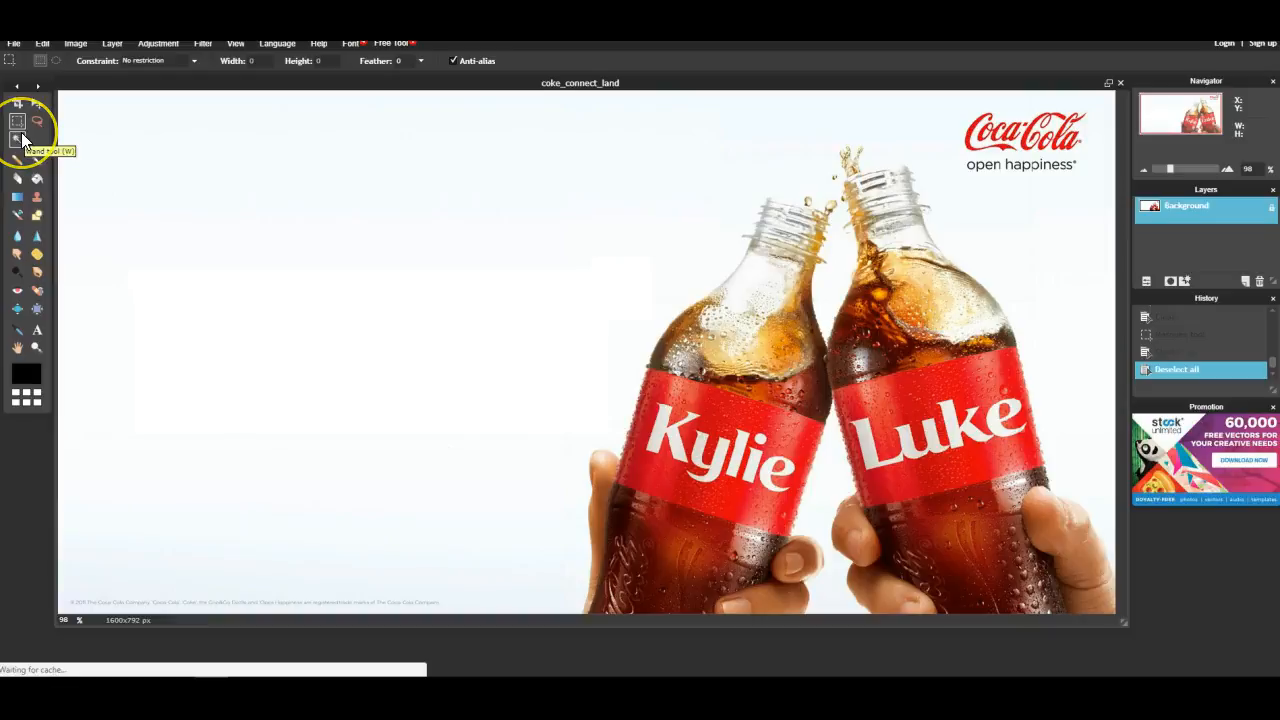
- Crop the image to the area around the two bottles, about 880 × 768 px, and apply the crop
click(17, 103)
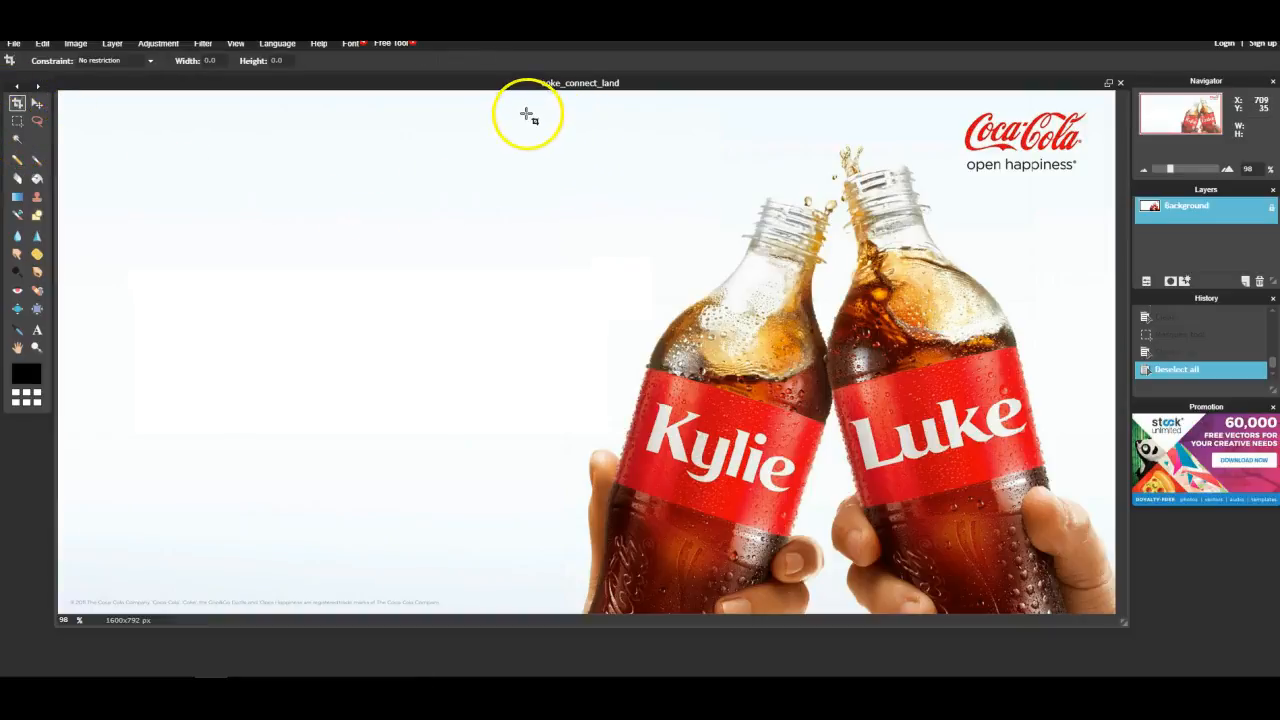
drag(527, 101, 1134, 616)
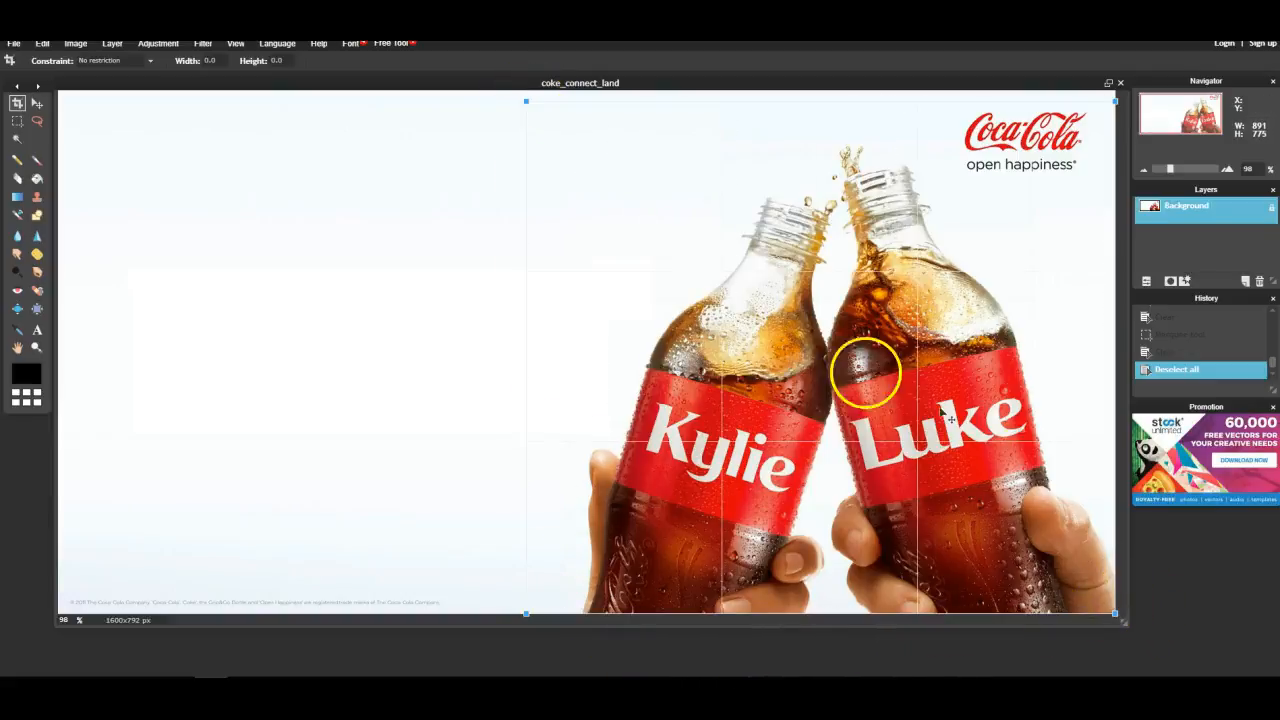
mouse_move(525, 103)
mouse_down()
mouse_move(557, 138)
mouse_move(534, 105)
mouse_up()
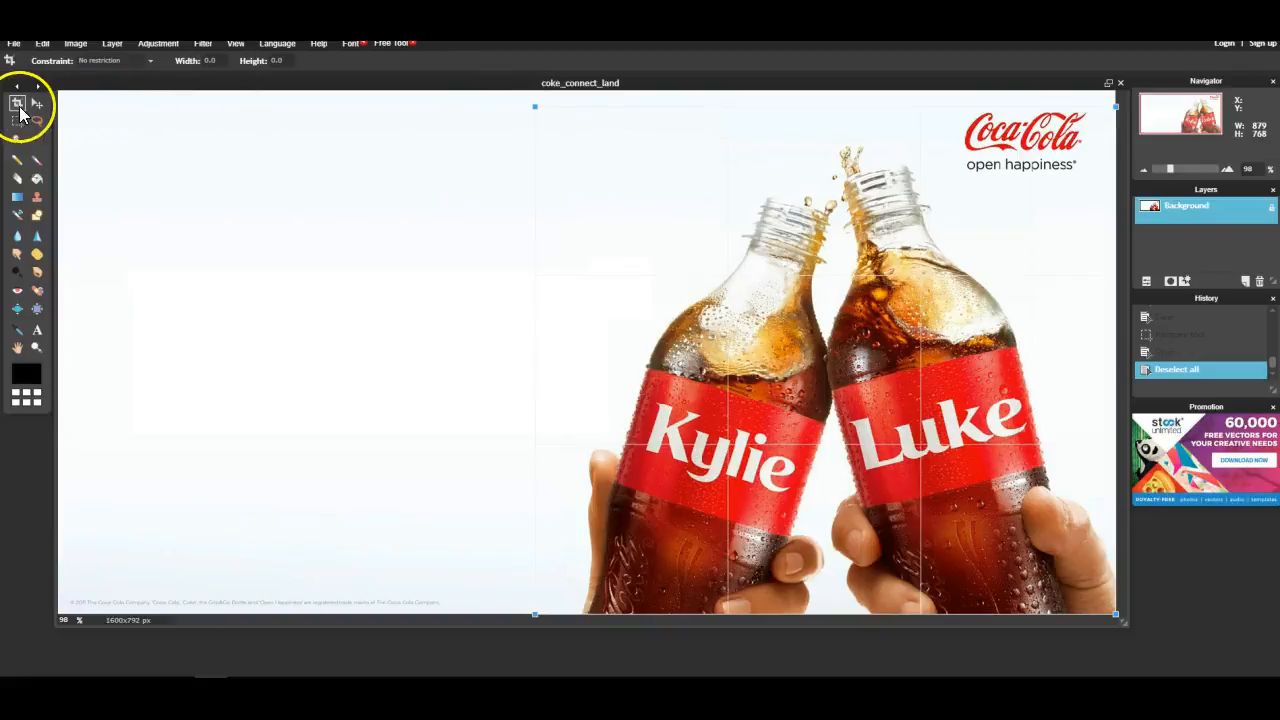
click(18, 104)
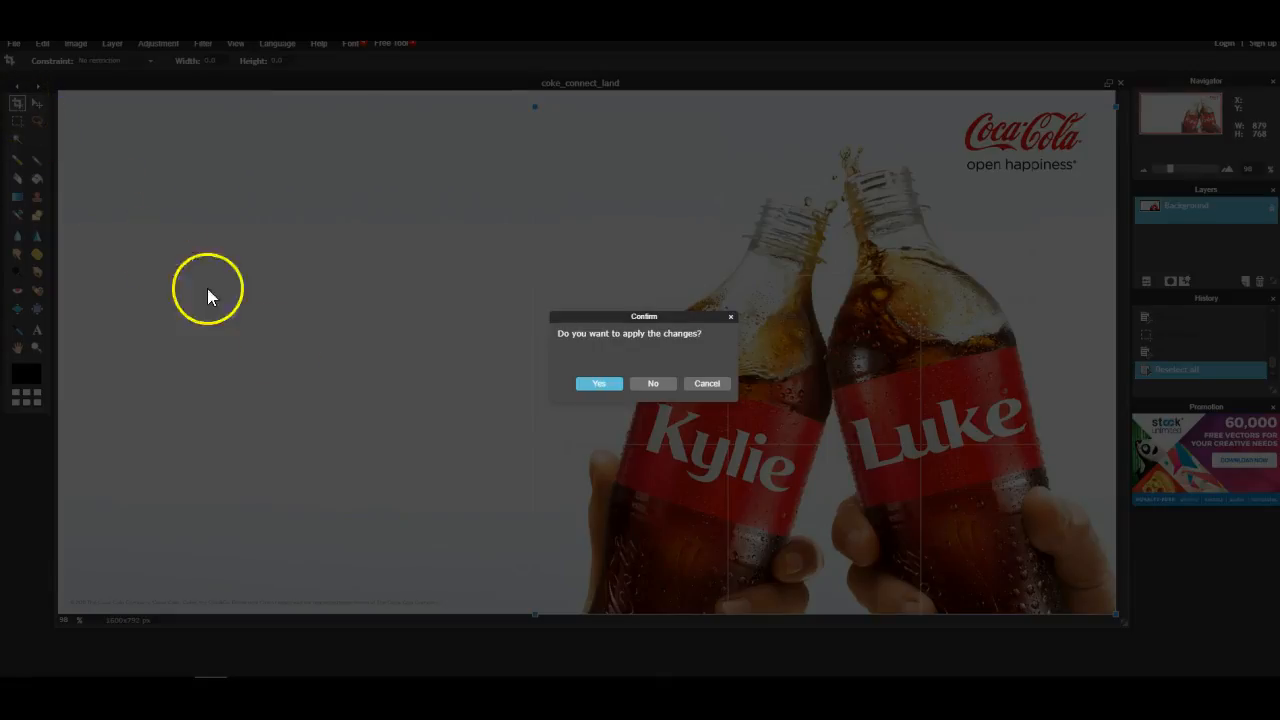
click(598, 384)
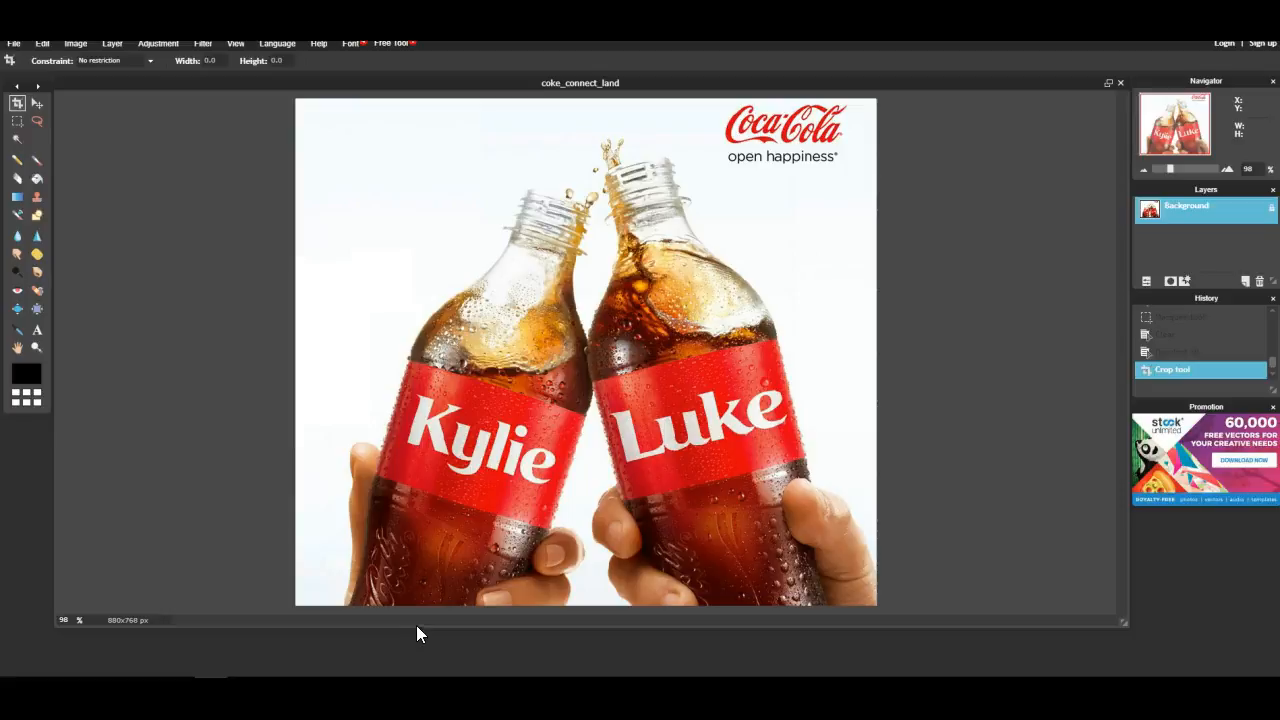
- Try smudging the left bottle's edge with the Smudge tool, then undo the smudge
click(18, 255)
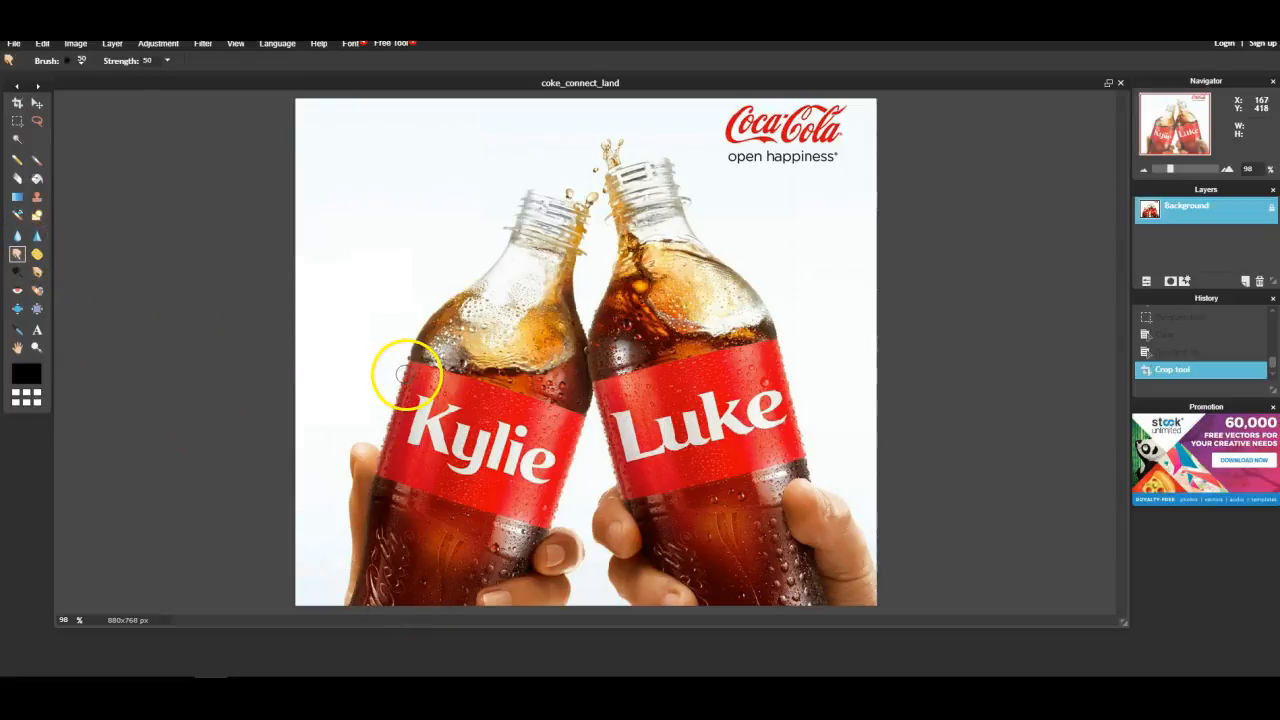
mouse_move(418, 366)
mouse_down()
mouse_move(420, 314)
mouse_move(455, 312)
mouse_up()
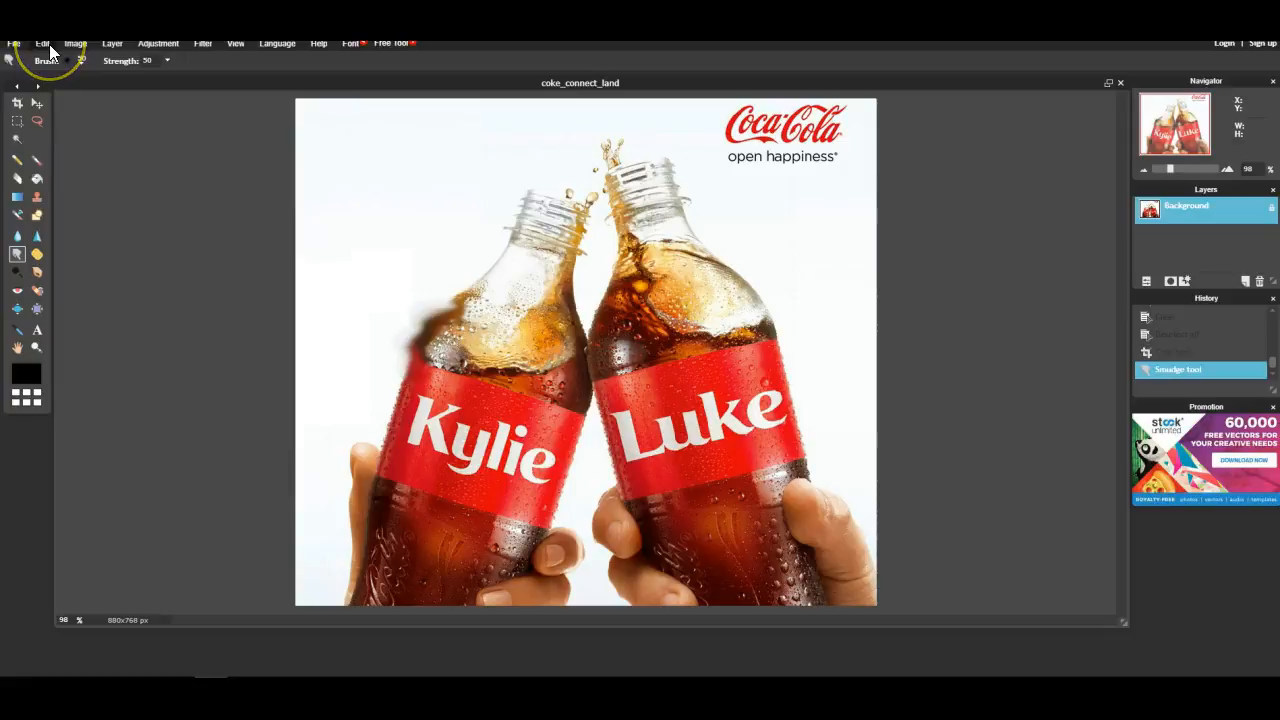
click(49, 44)
click(55, 61)
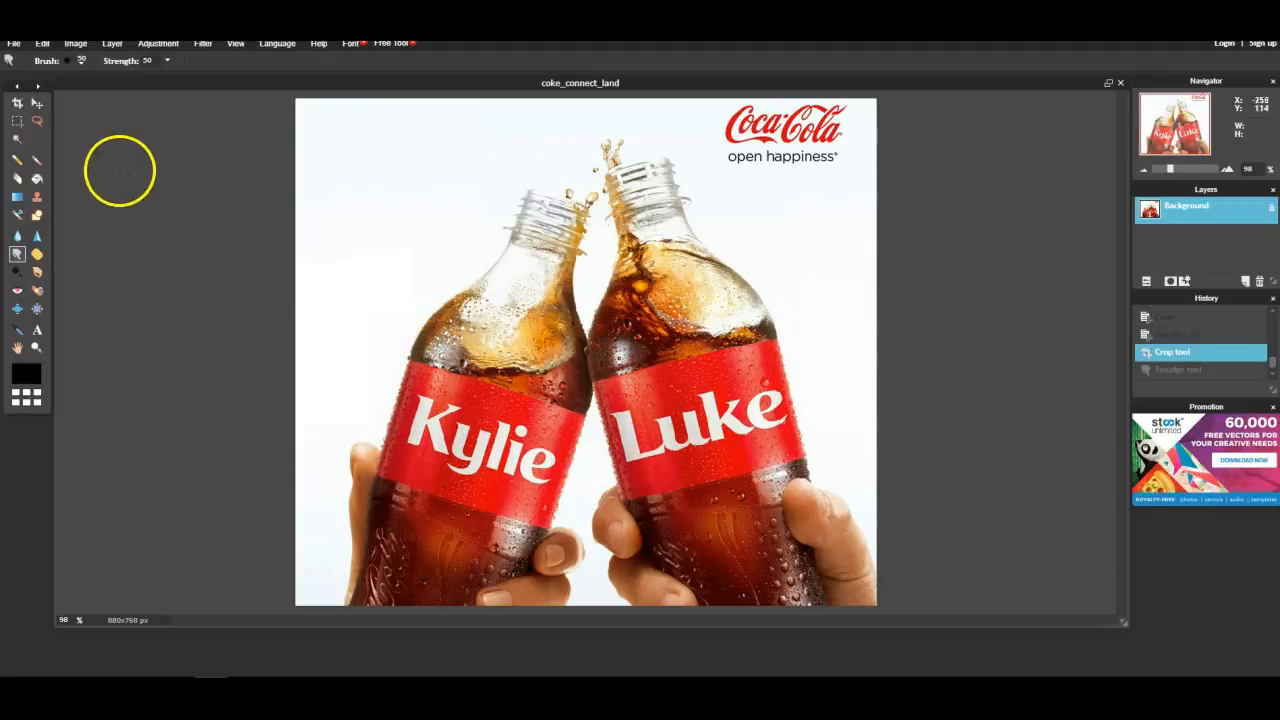
- Try filling the letter K of Kylie with the label's red using wand selection and paint bucket, then undo it
click(16, 142)
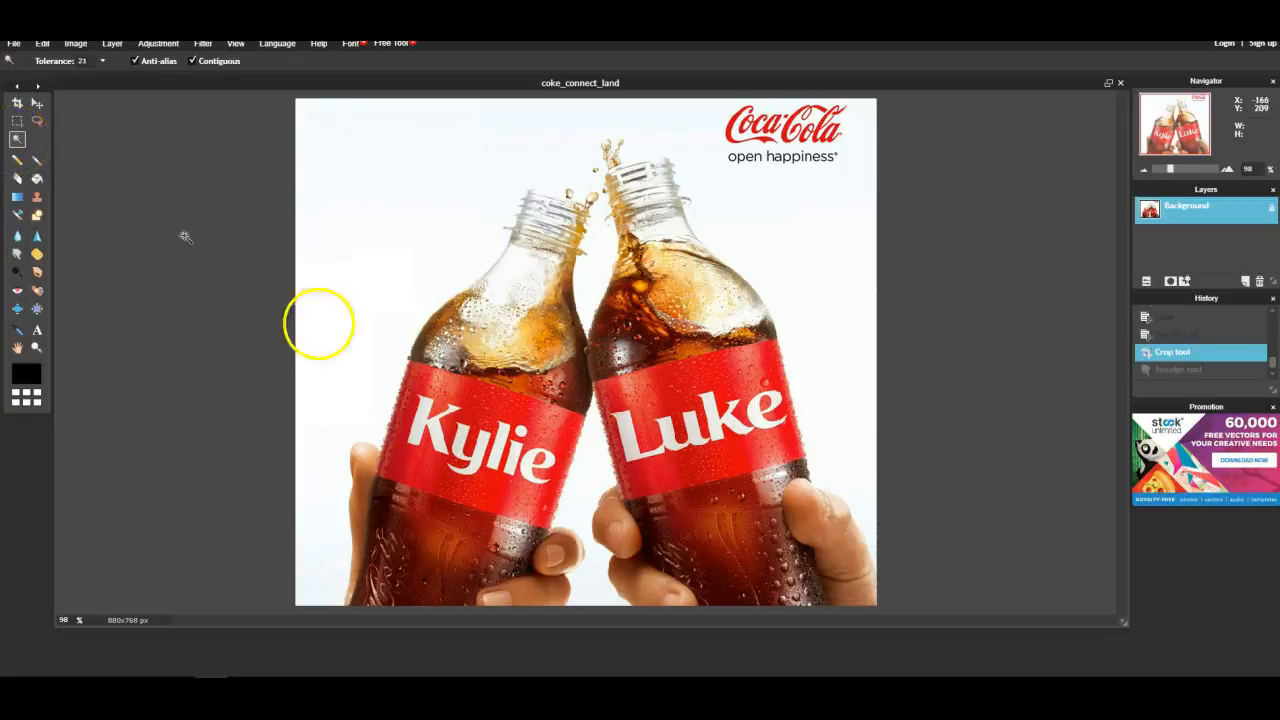
click(419, 427)
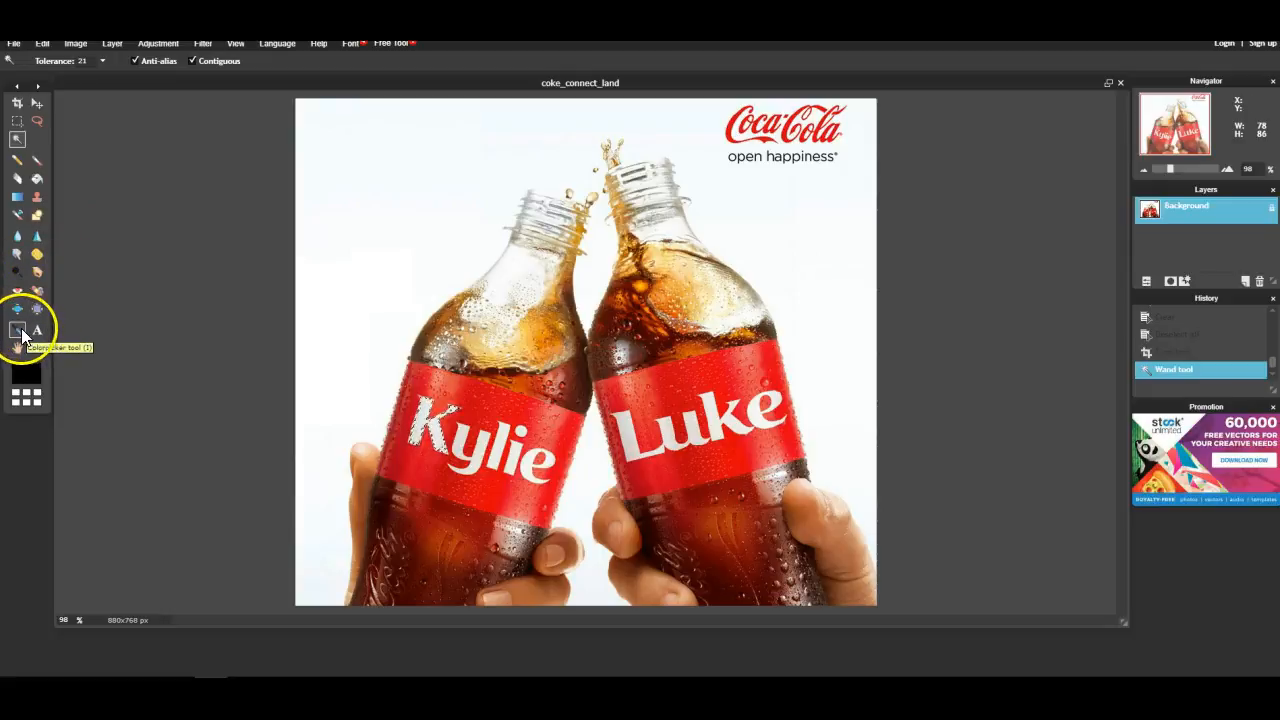
click(18, 331)
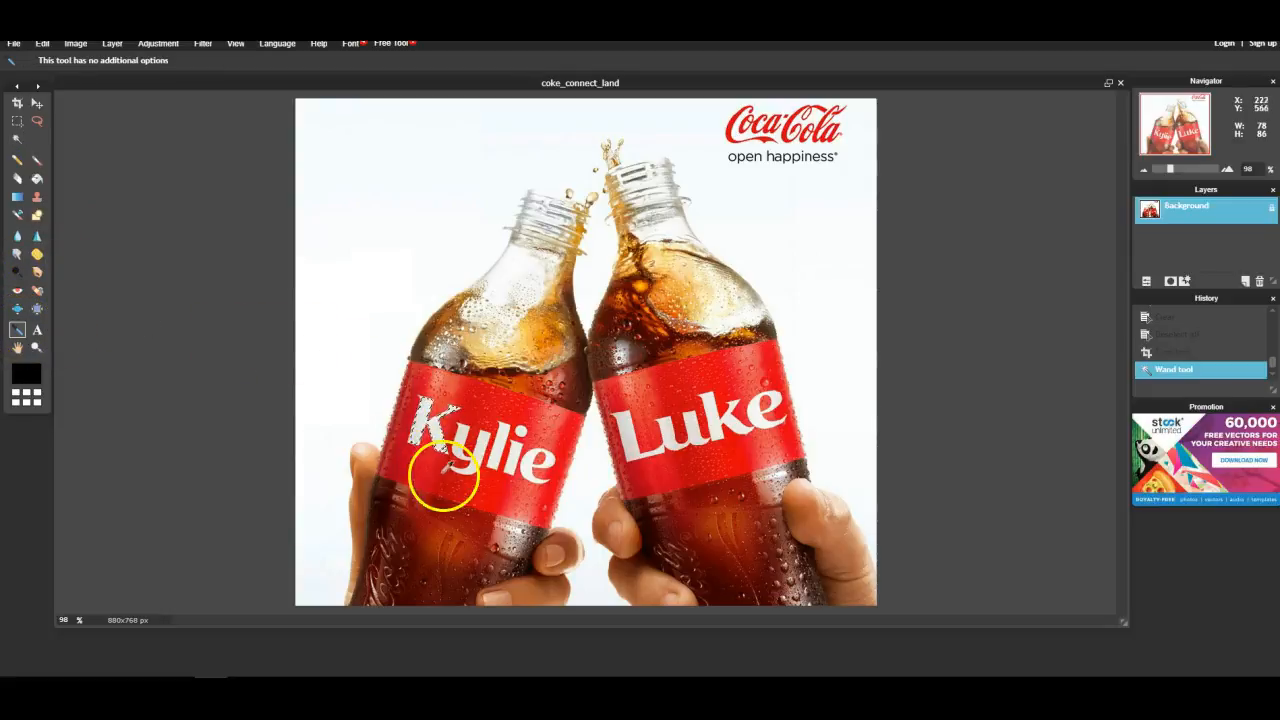
click(408, 458)
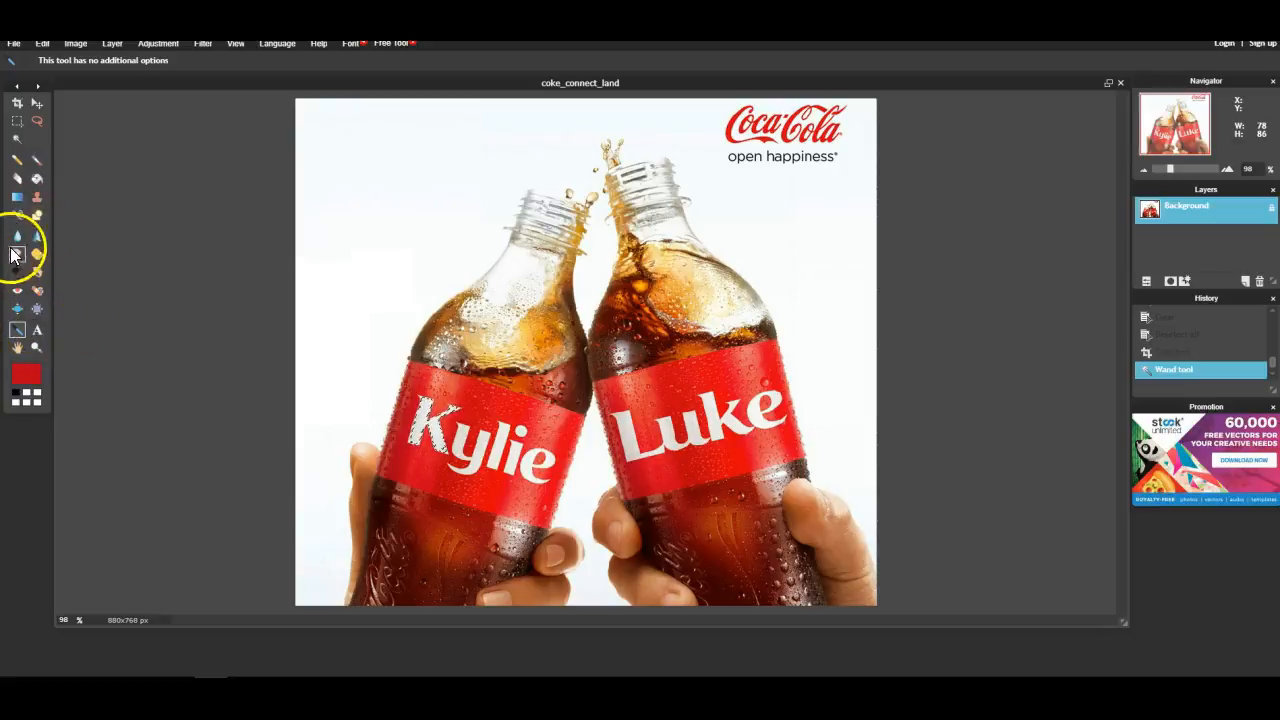
click(37, 178)
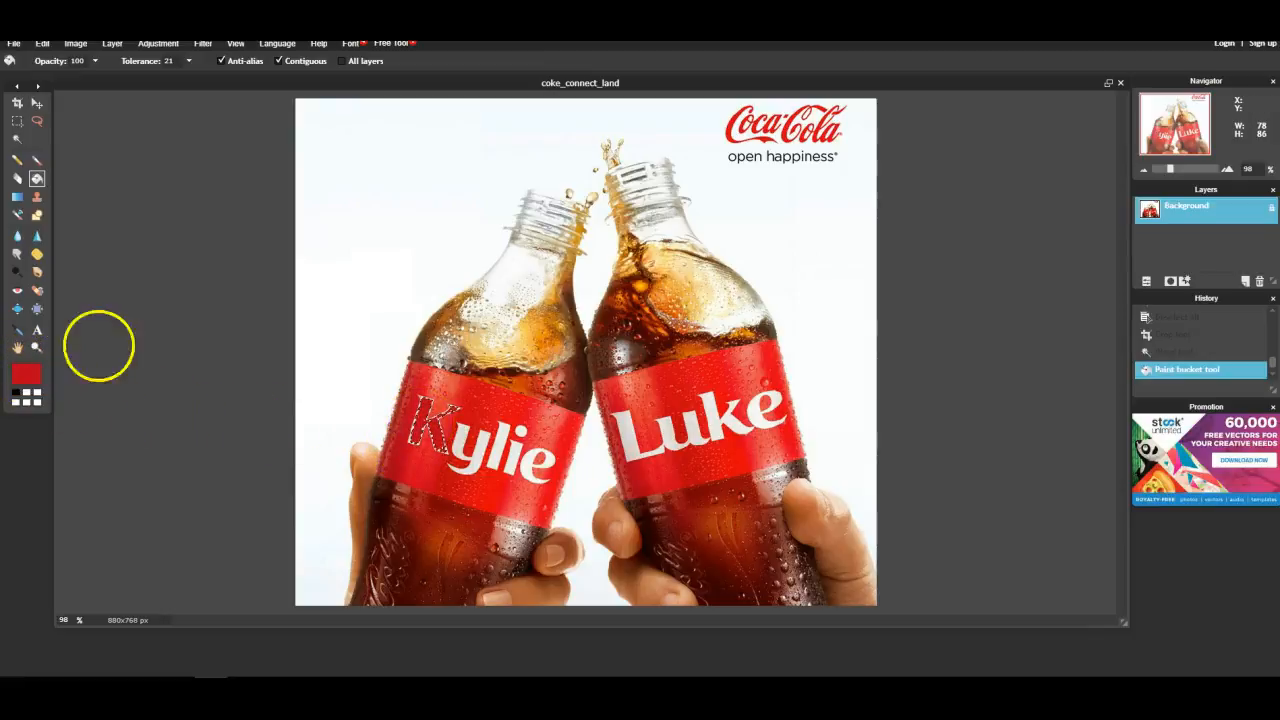
click(42, 44)
click(57, 61)
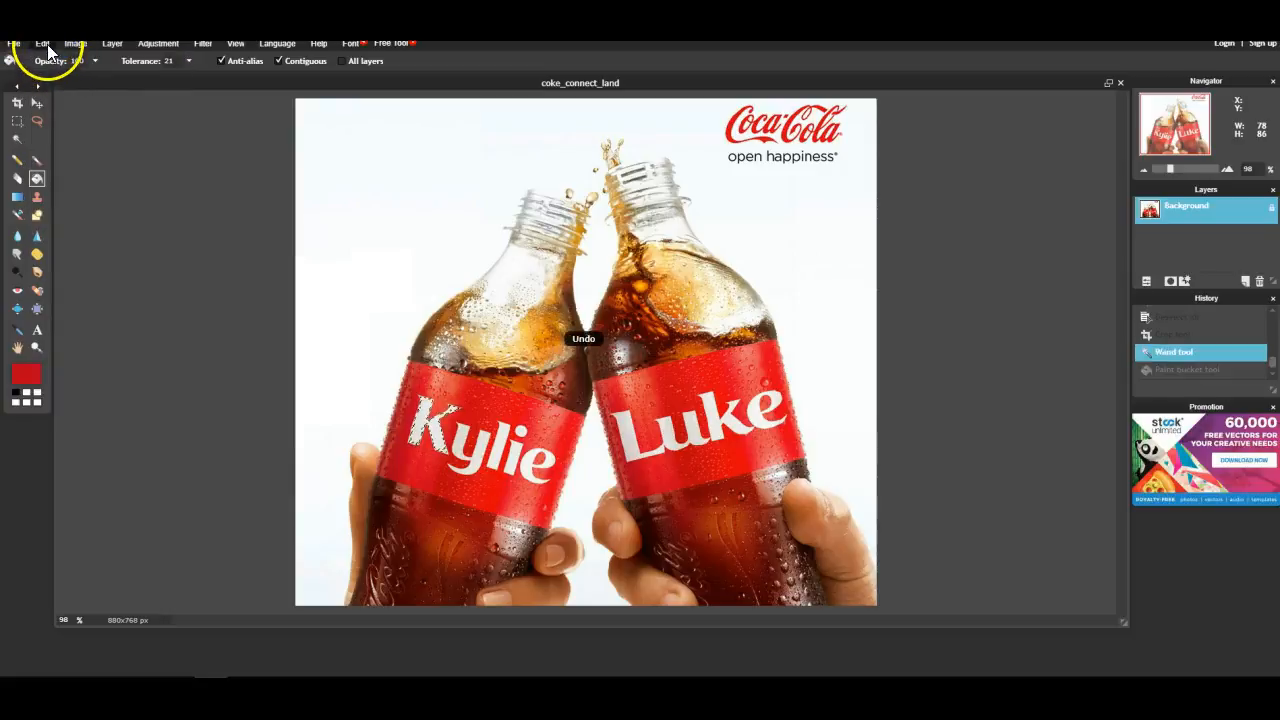
click(47, 44)
click(50, 62)
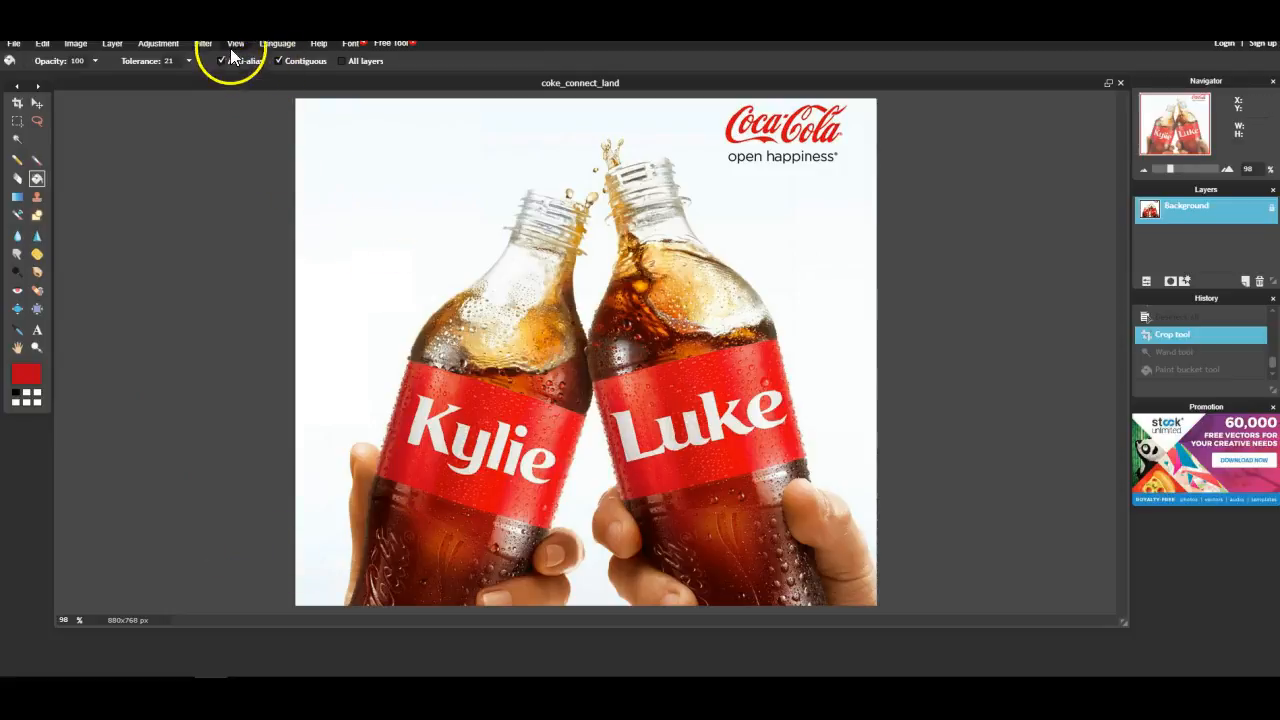
- Apply the Blur filter to the image
click(198, 44)
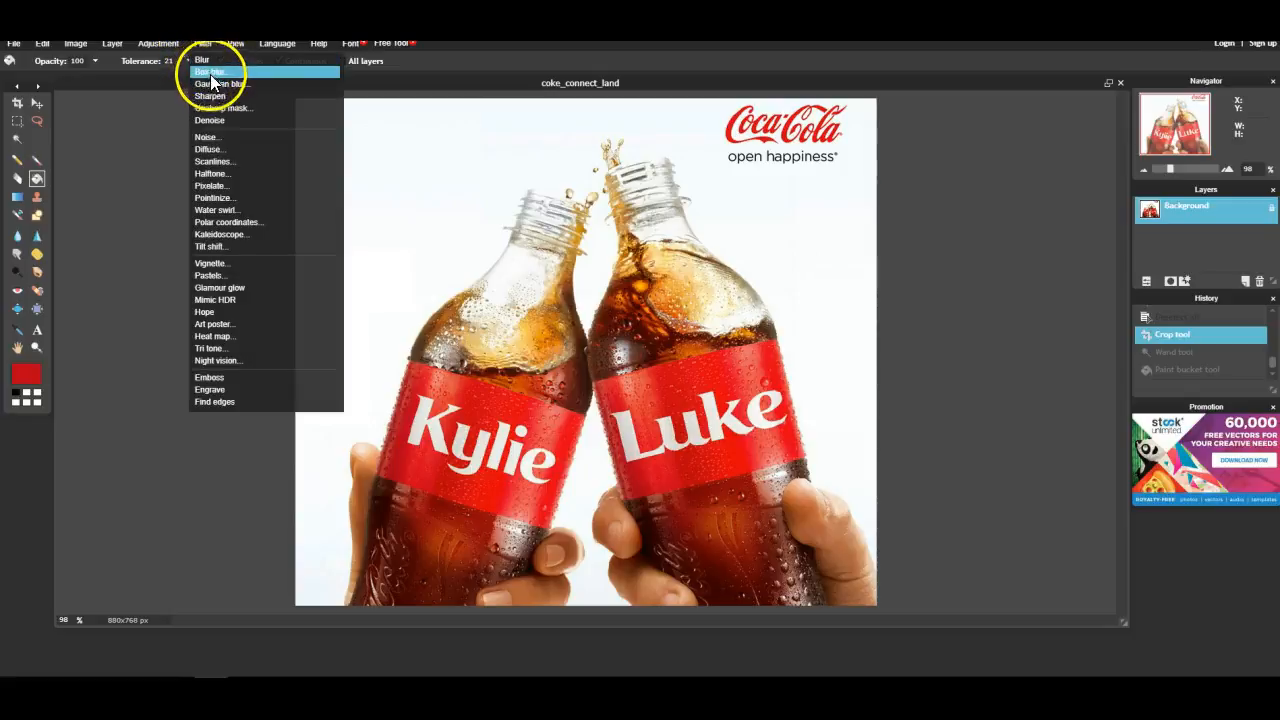
click(208, 61)
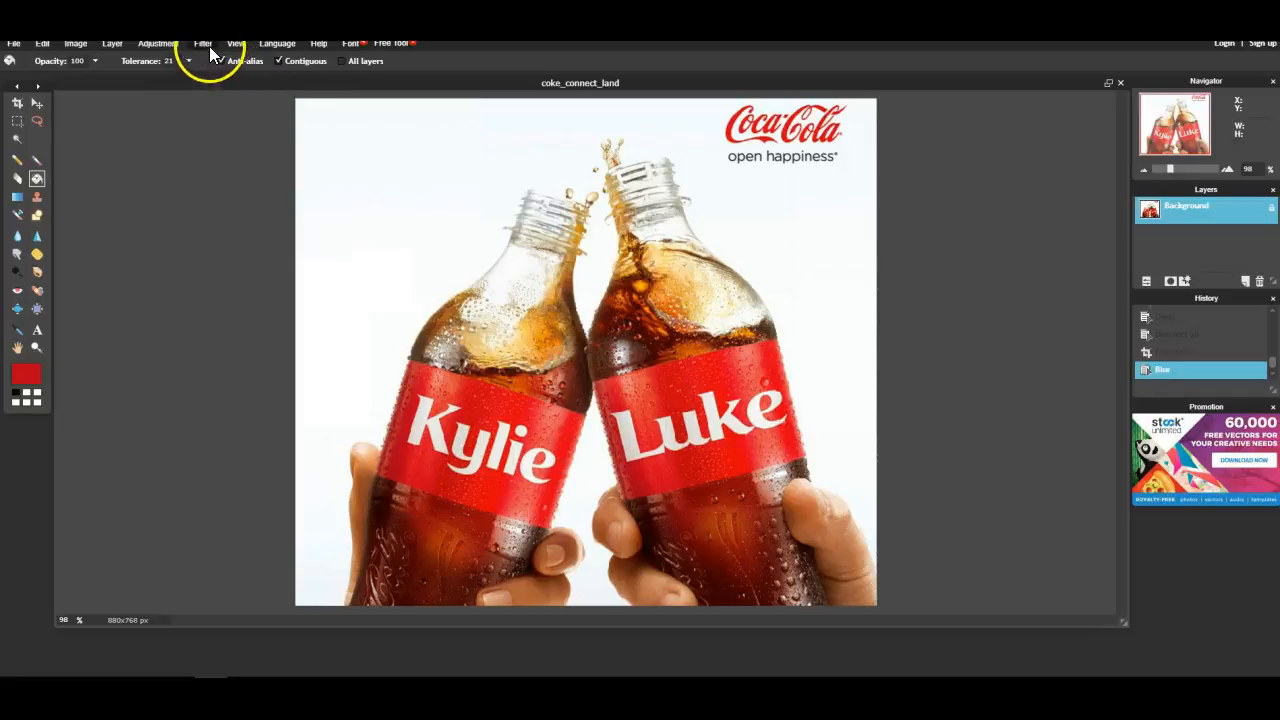
- Try the Diffuse filter with an amount of 4 and cancel it
click(205, 45)
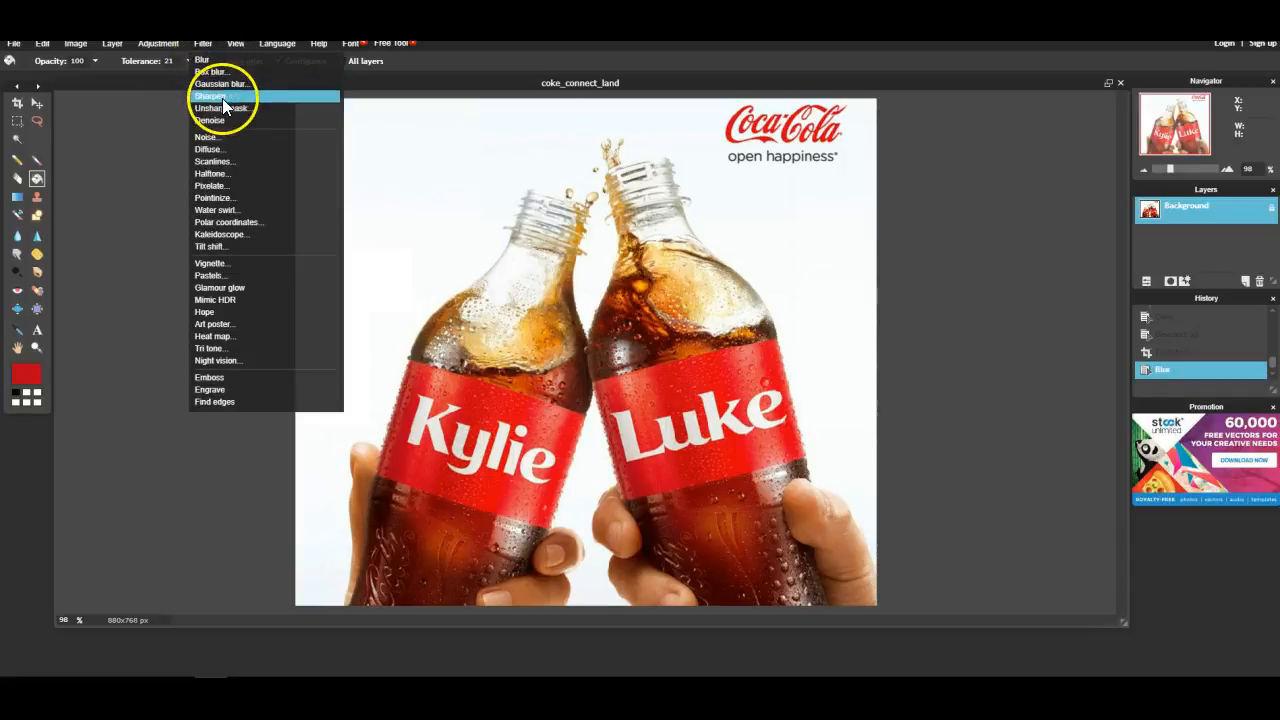
click(216, 149)
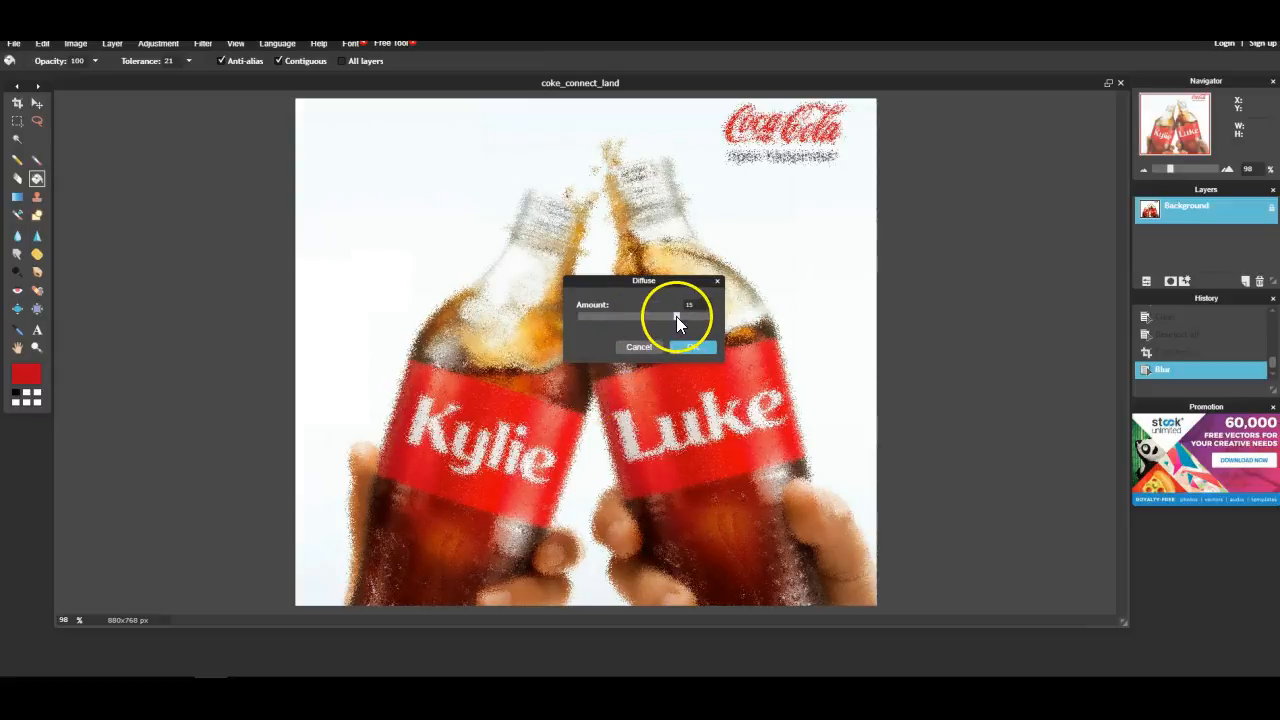
drag(592, 316, 590, 316)
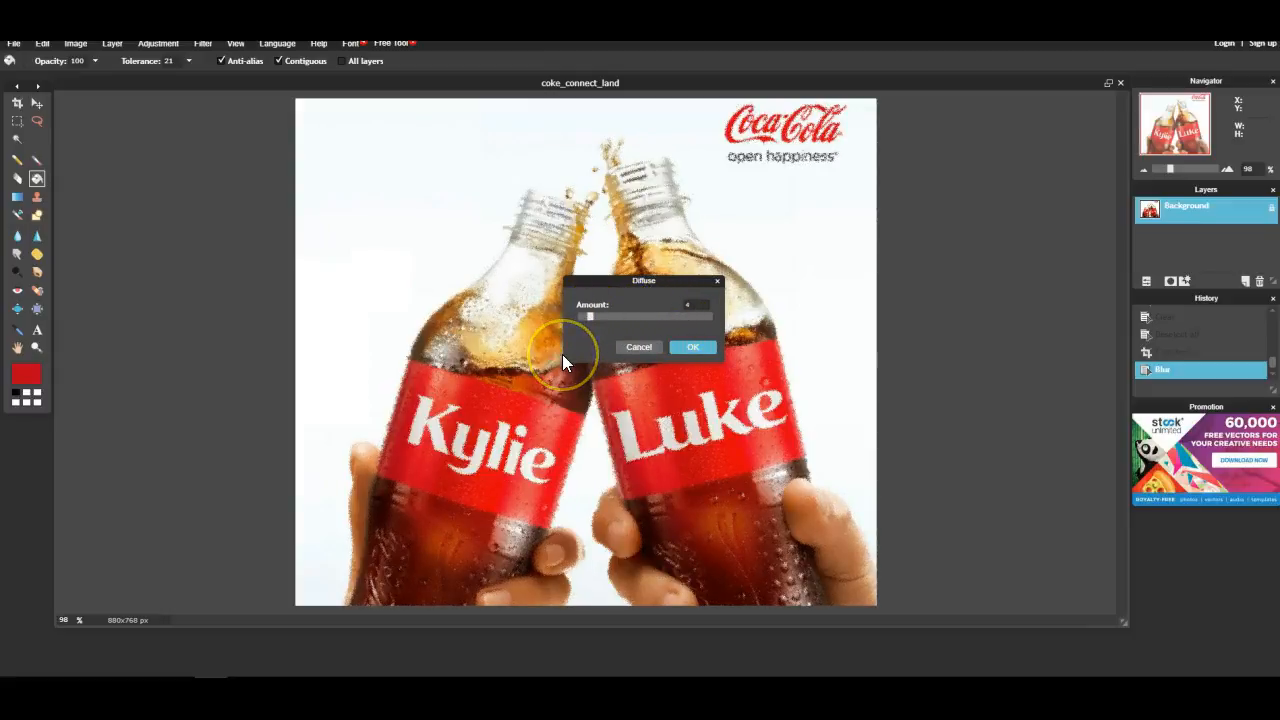
click(643, 347)
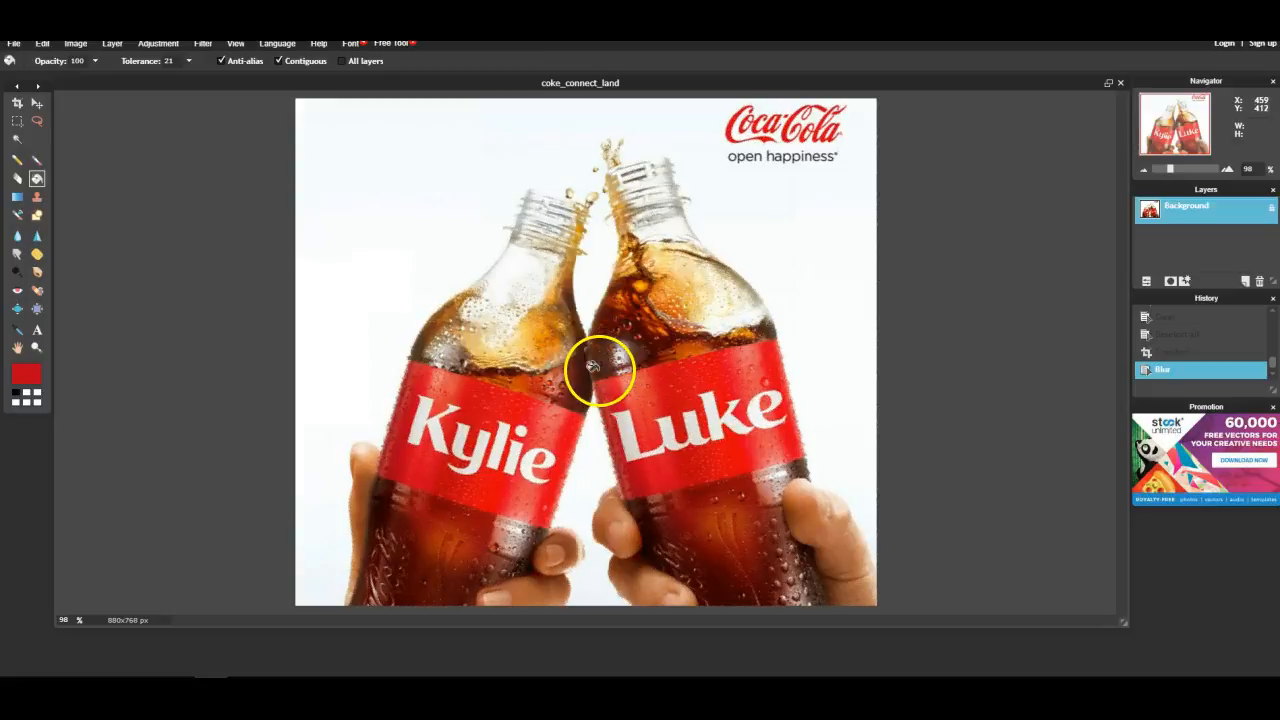
- Apply the Engrave filter to the image
click(206, 45)
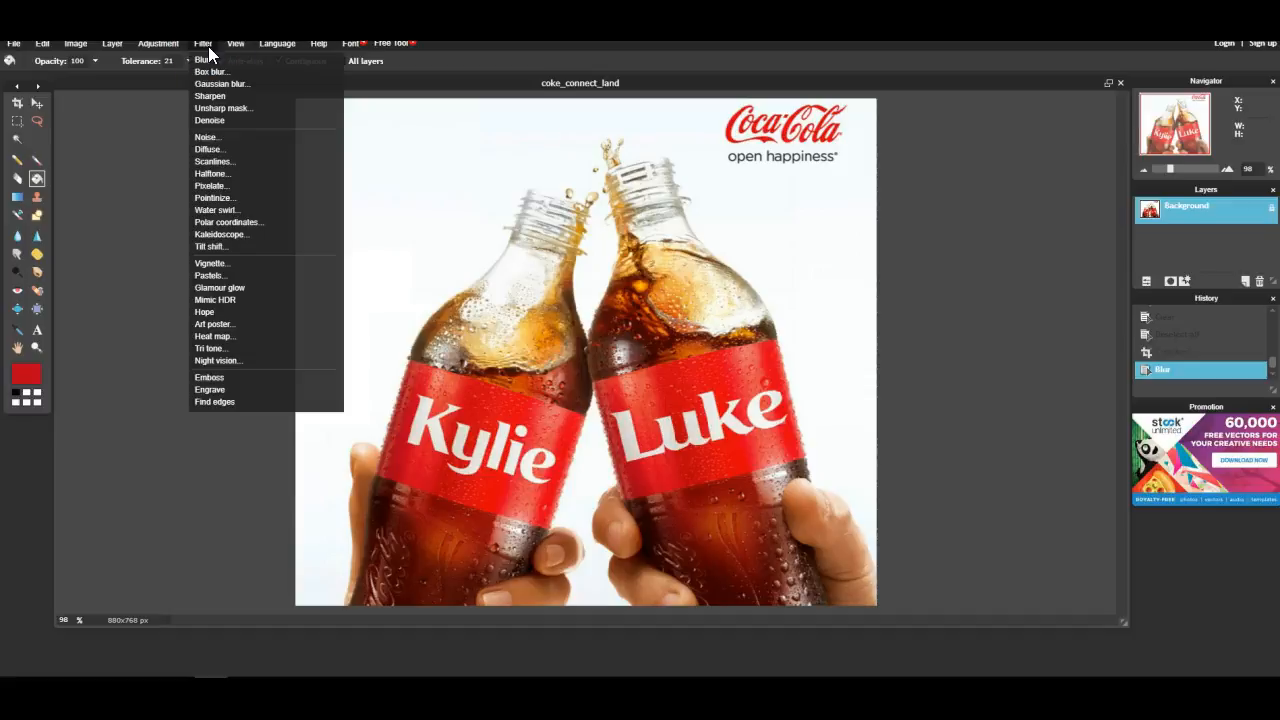
click(213, 390)
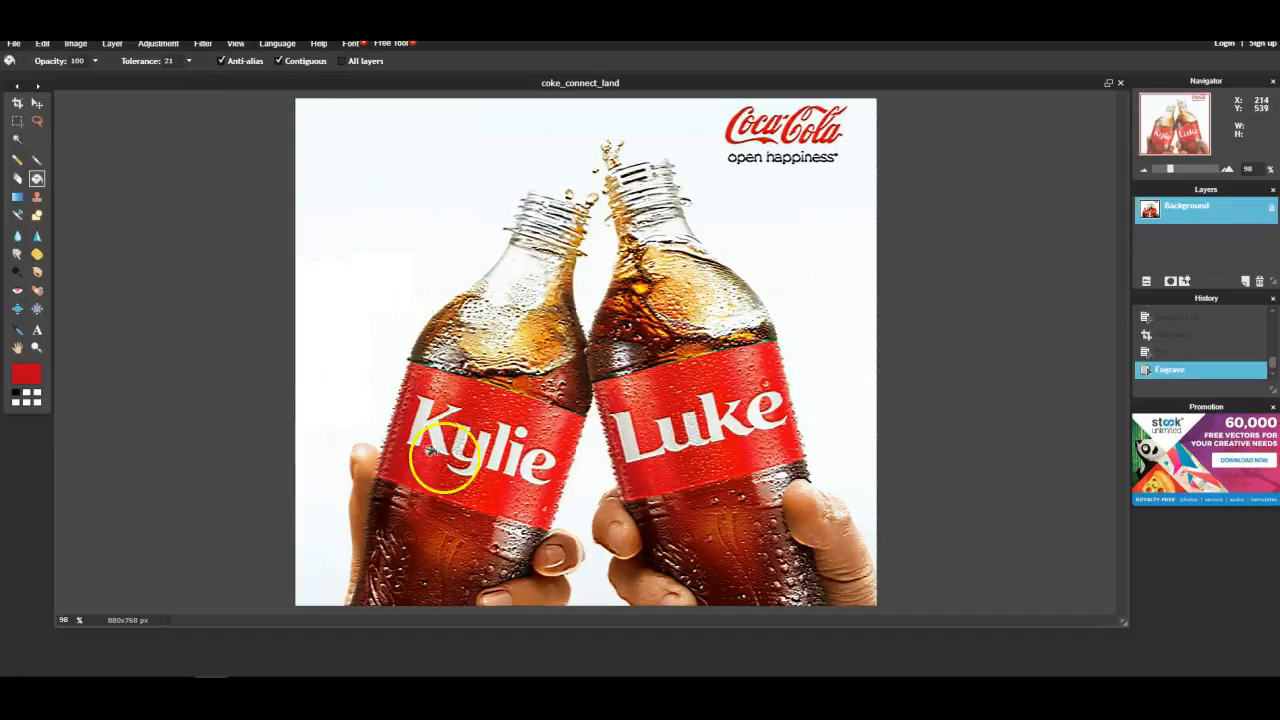
- Preview the Water swirl filter and cancel it
click(201, 43)
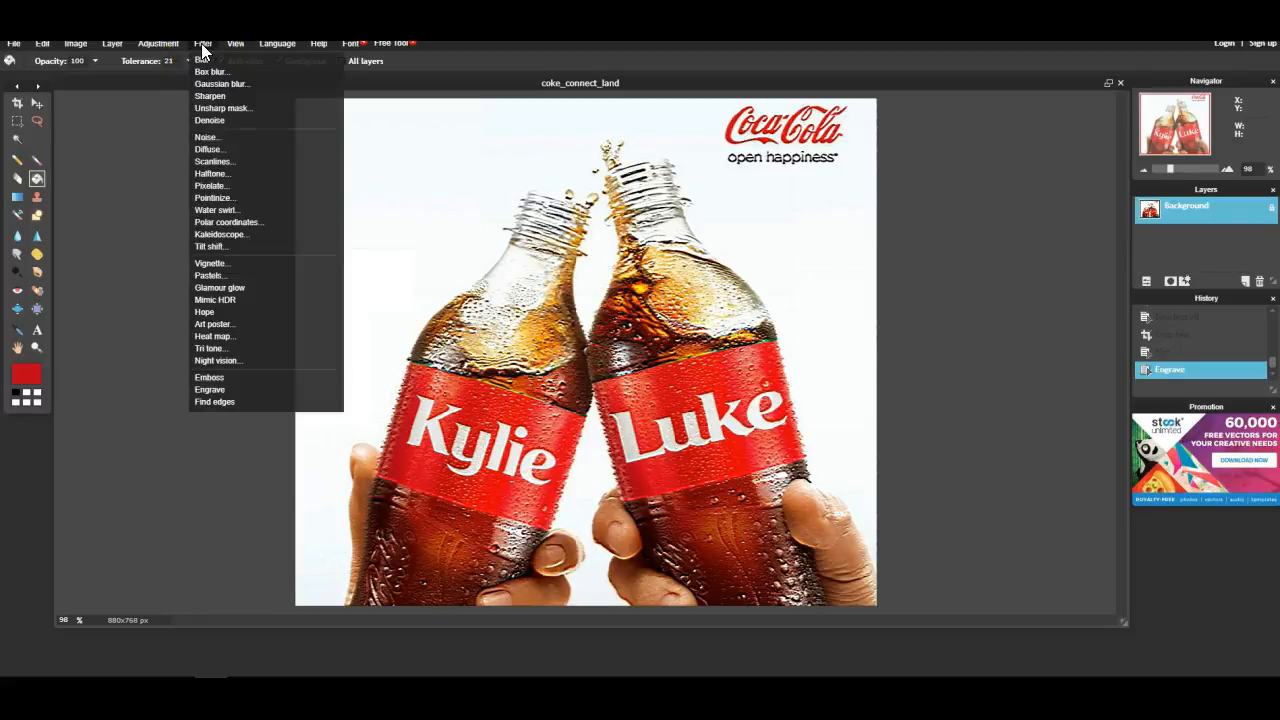
click(220, 210)
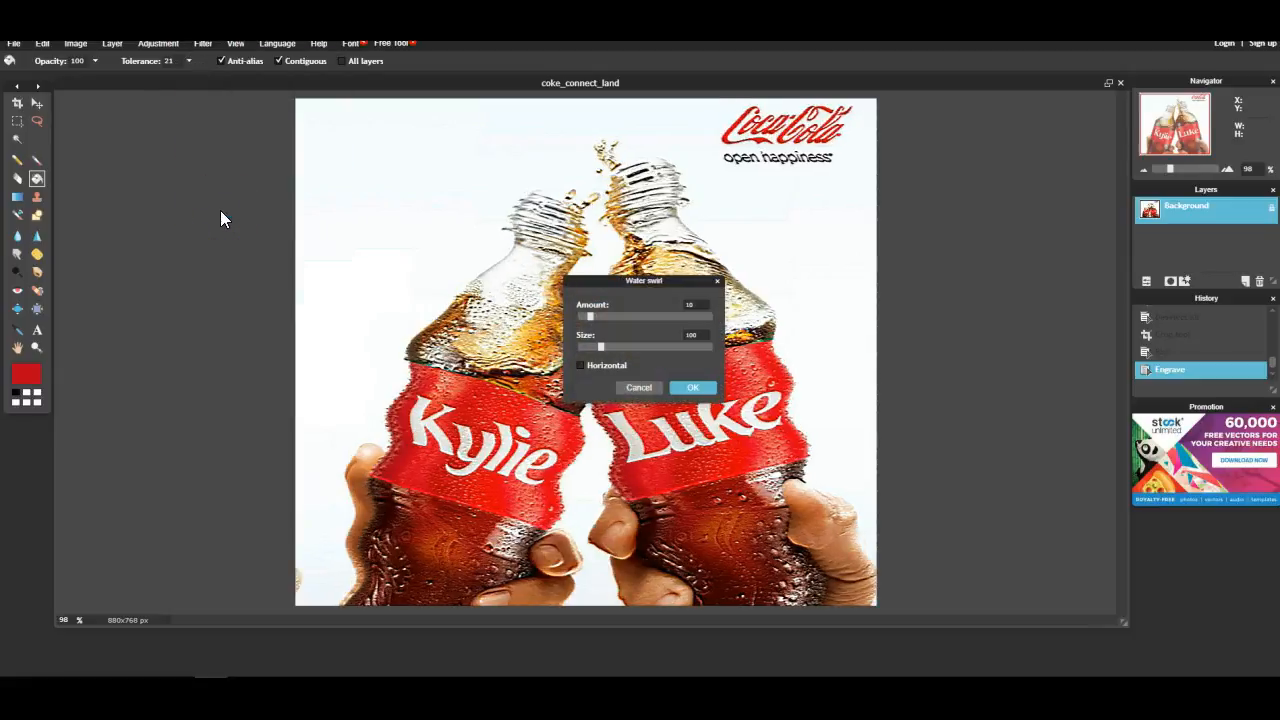
click(639, 388)
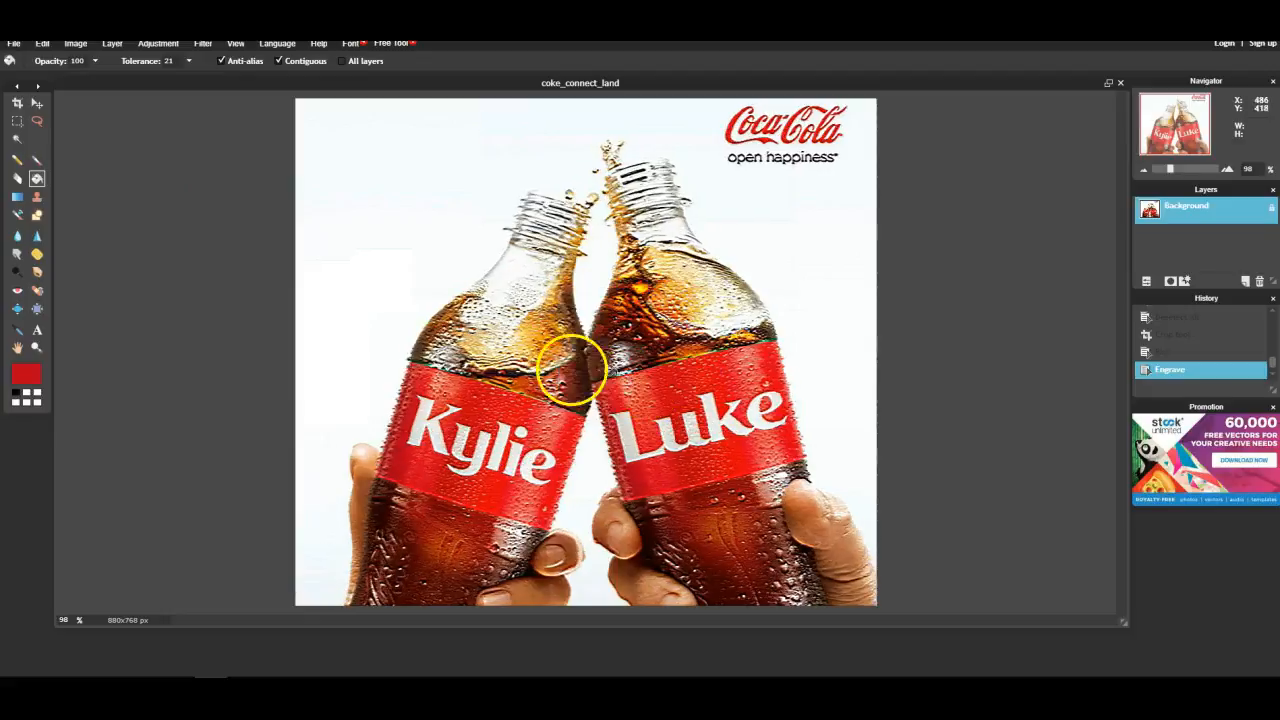
- Apply the Sepia adjustment to the image
click(171, 44)
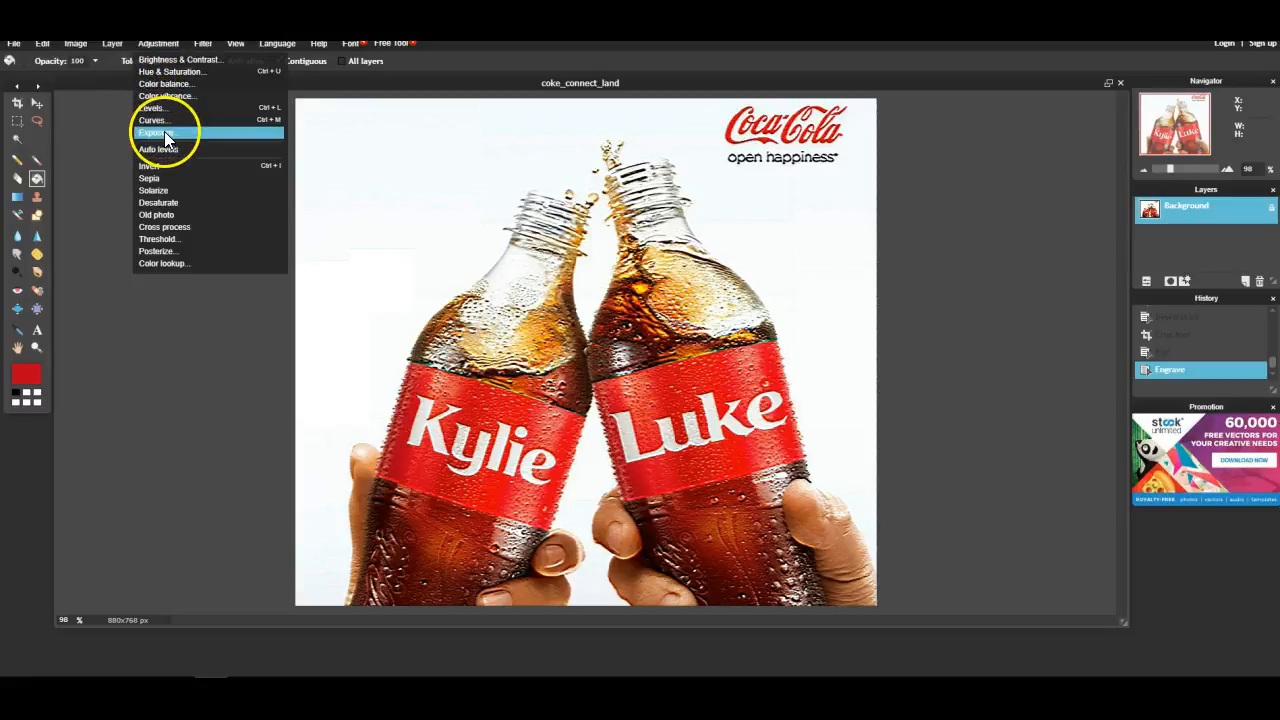
click(155, 177)
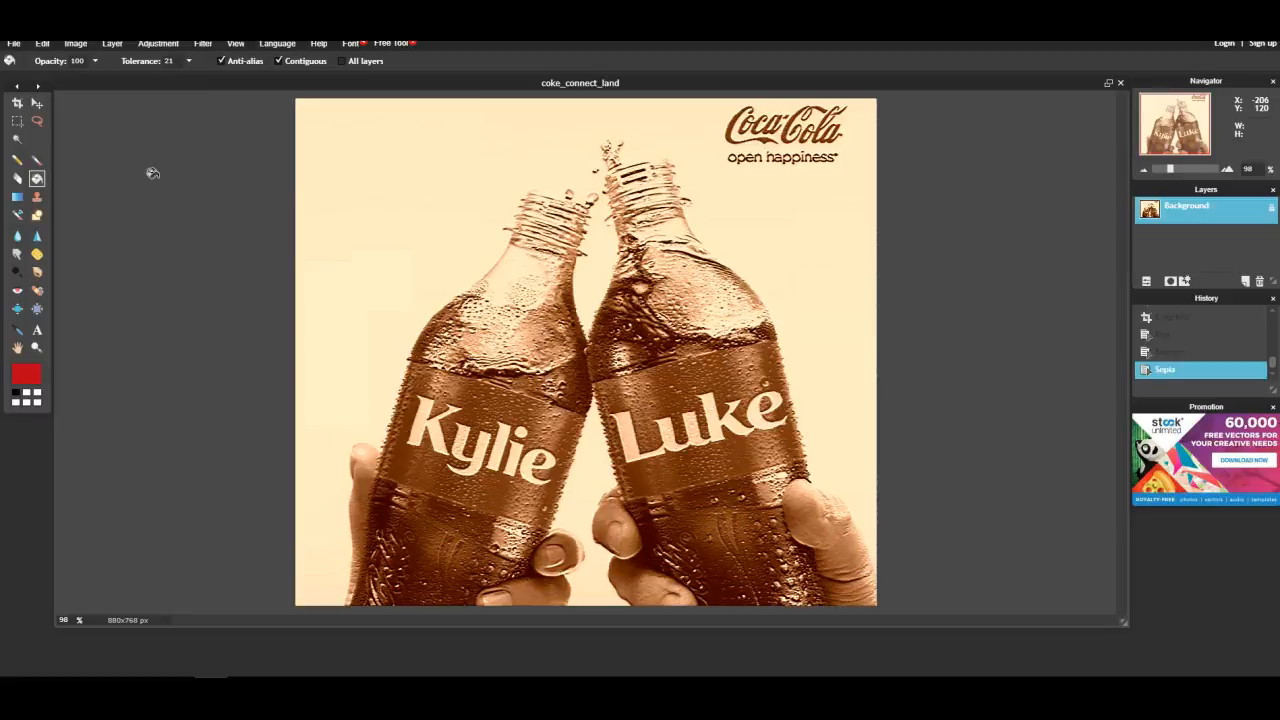
- Select the Coca-Cola logo and slogan with the Lasso tool
click(36, 122)
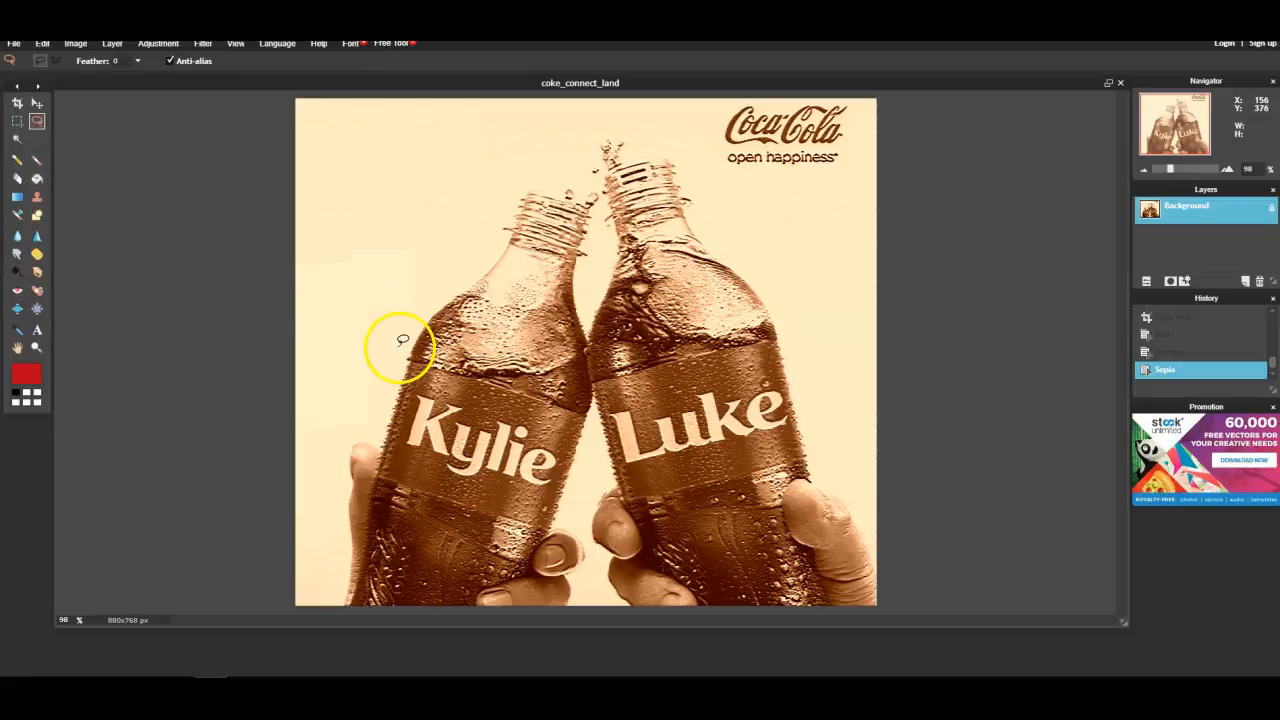
mouse_move(748, 99)
mouse_down()
mouse_move(722, 108)
mouse_move(719, 135)
mouse_move(740, 180)
mouse_move(848, 178)
mouse_move(858, 132)
mouse_move(845, 93)
mouse_move(774, 93)
mouse_up()
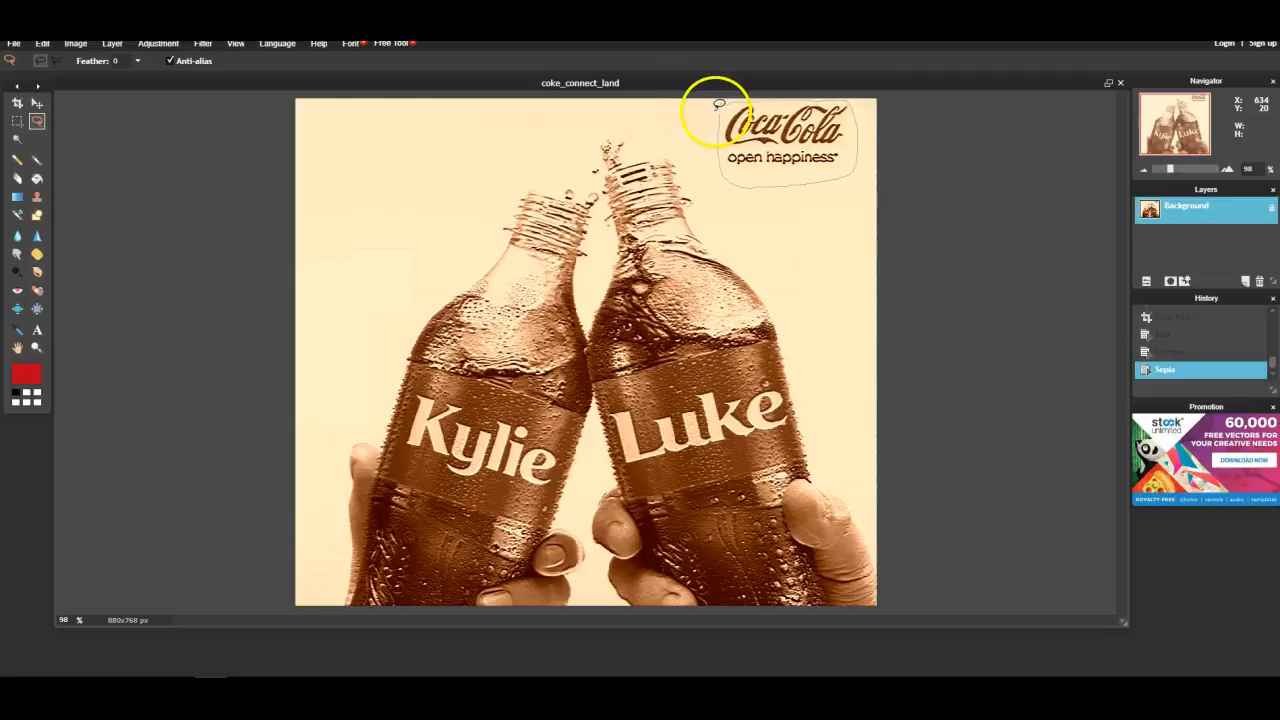
drag(724, 108, 724, 109)
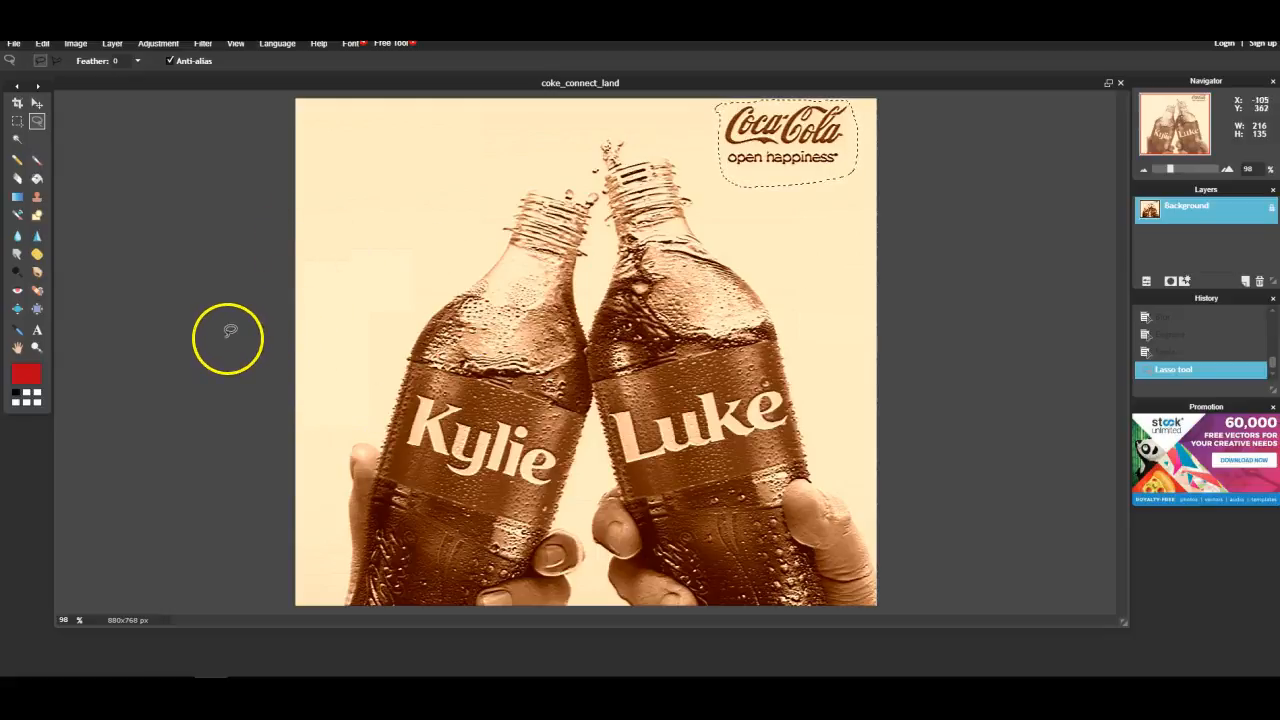
- Step back in the history to the Blur state, discarding the later edits
click(1156, 322)
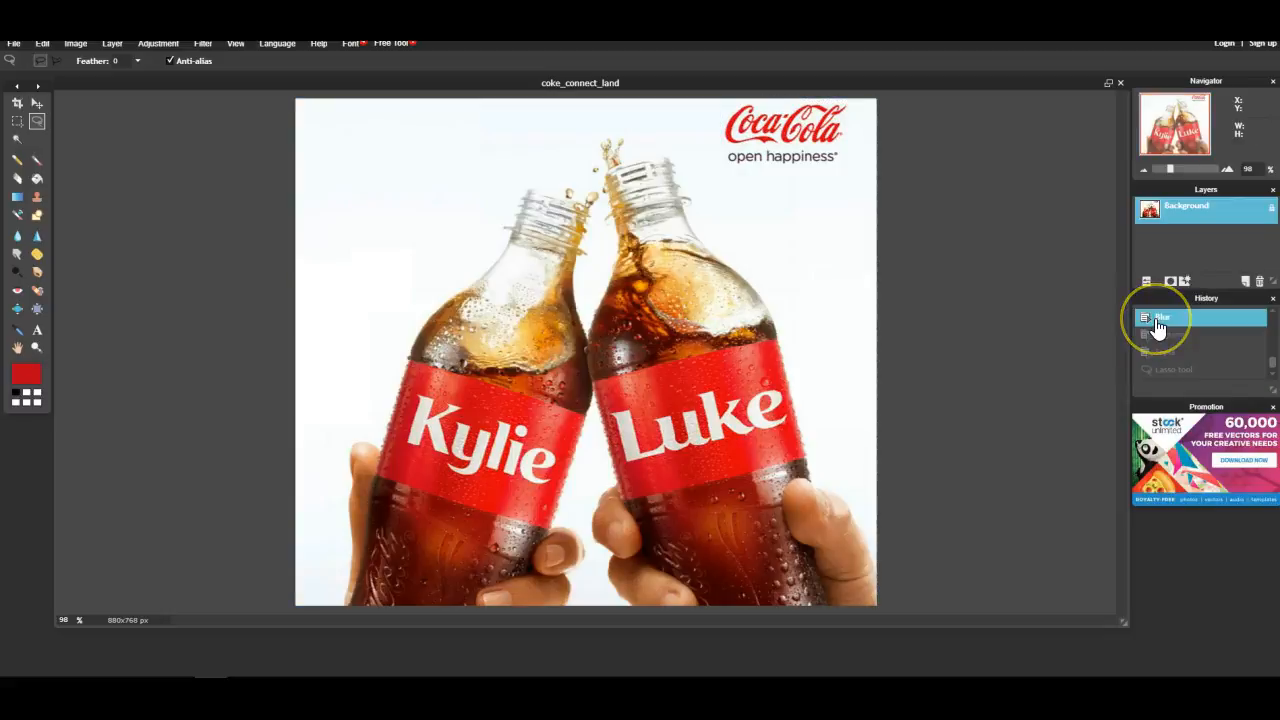
click(1160, 340)
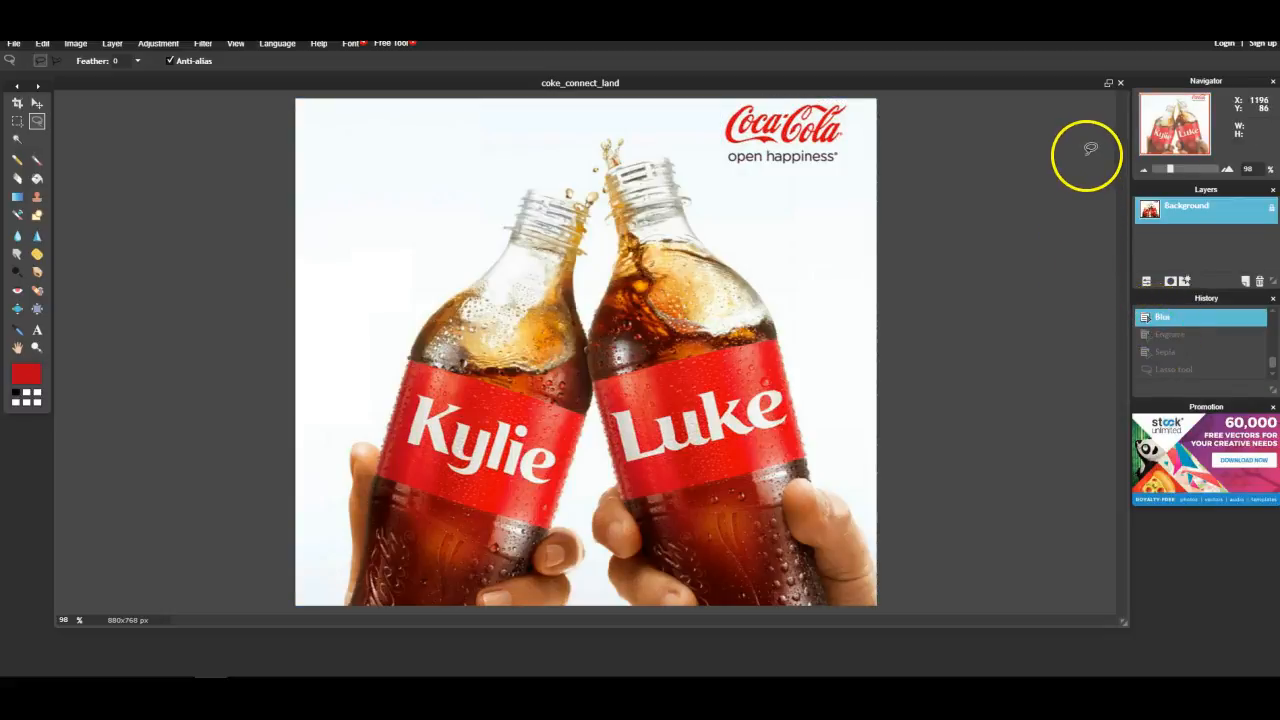
- Open the Save image dialog to save the edited image
click(15, 45)
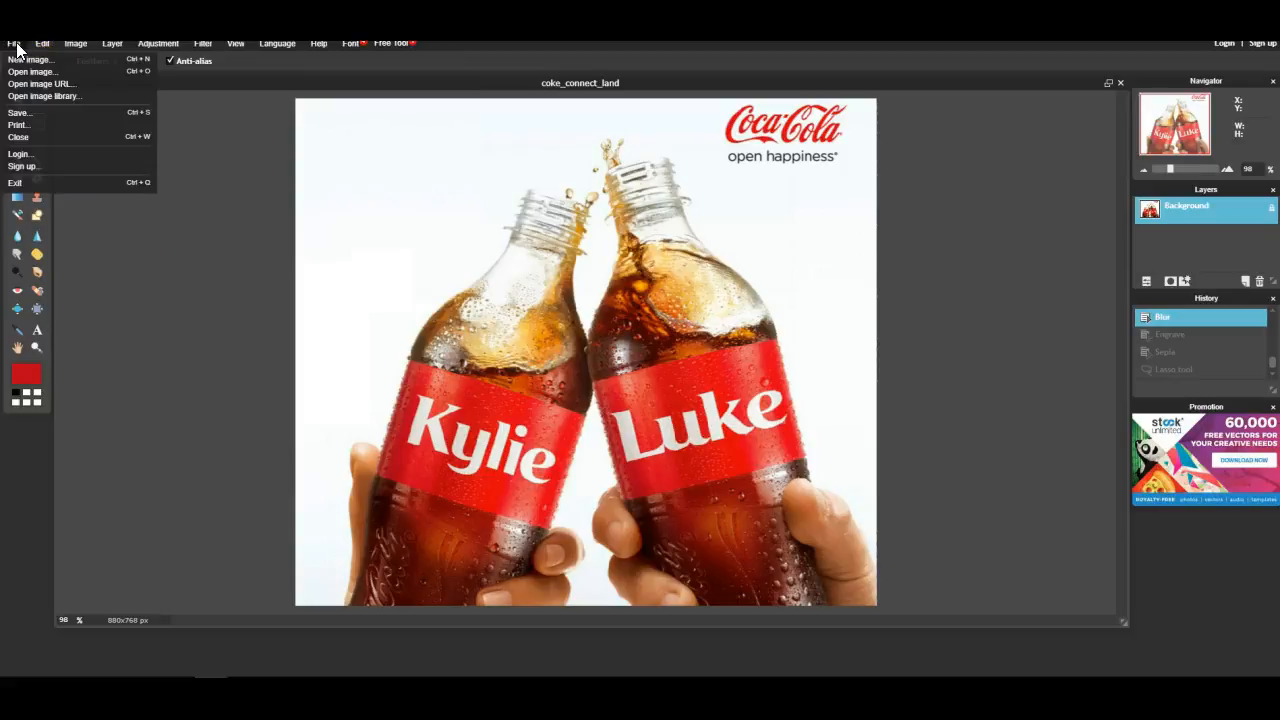
click(28, 112)
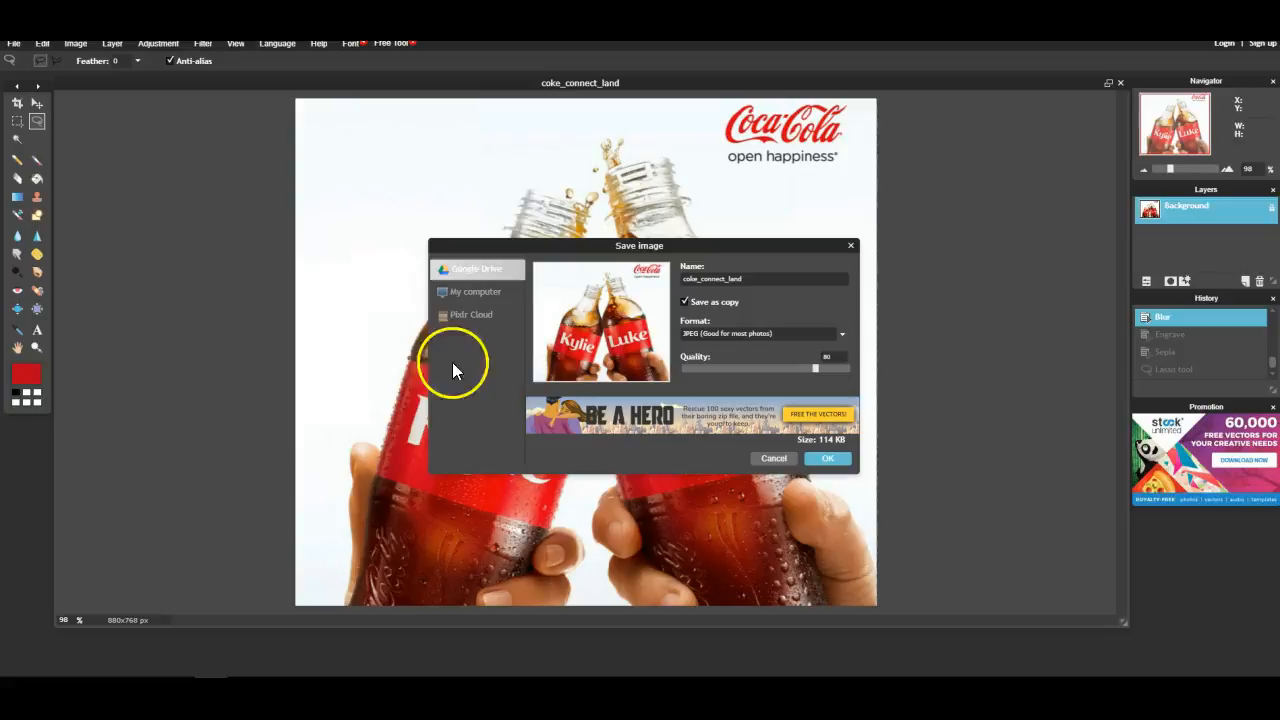